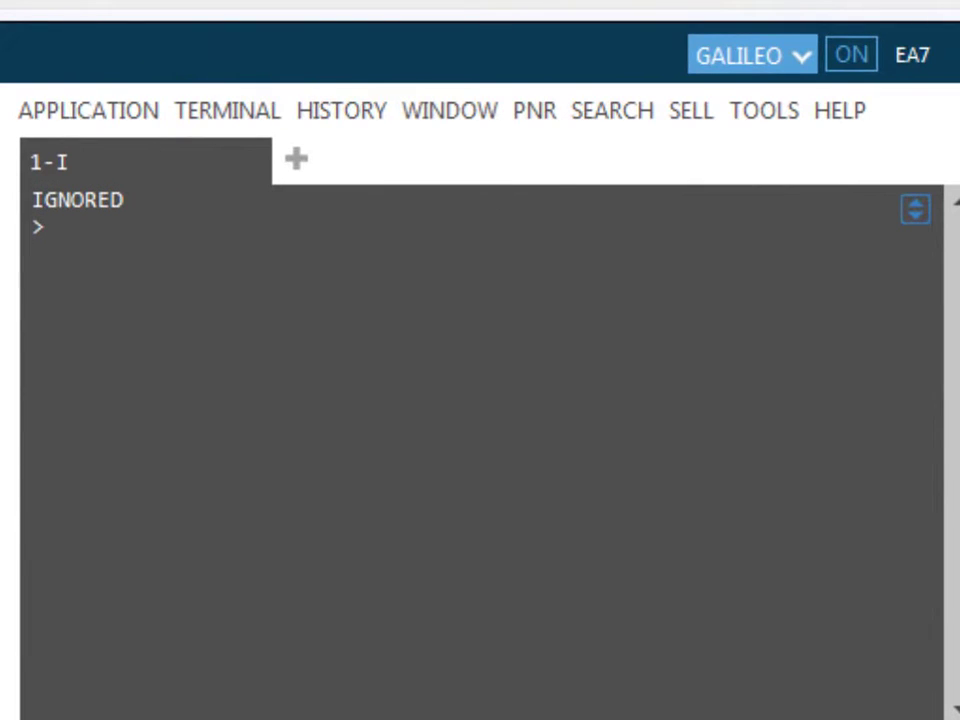
- Request AZ availability London–Rome on 01MAR and Rome–London on 05MAR with A1MARLONROM*AZ++5MAR*AZ
type("A1MARLONROM*AZ++5MAR*AZ")
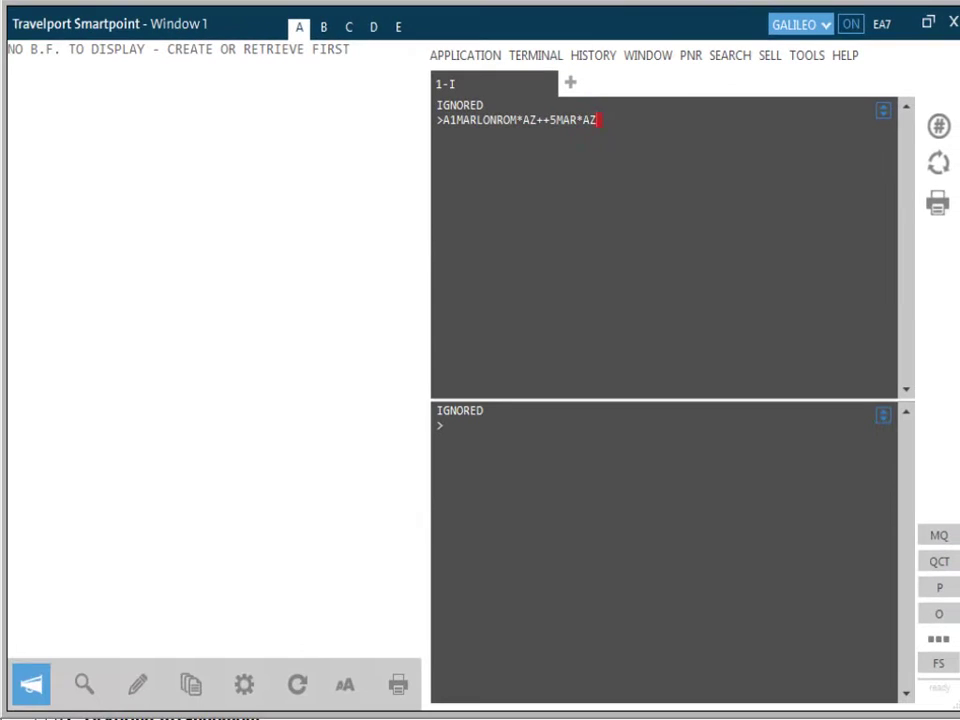
key("Return")
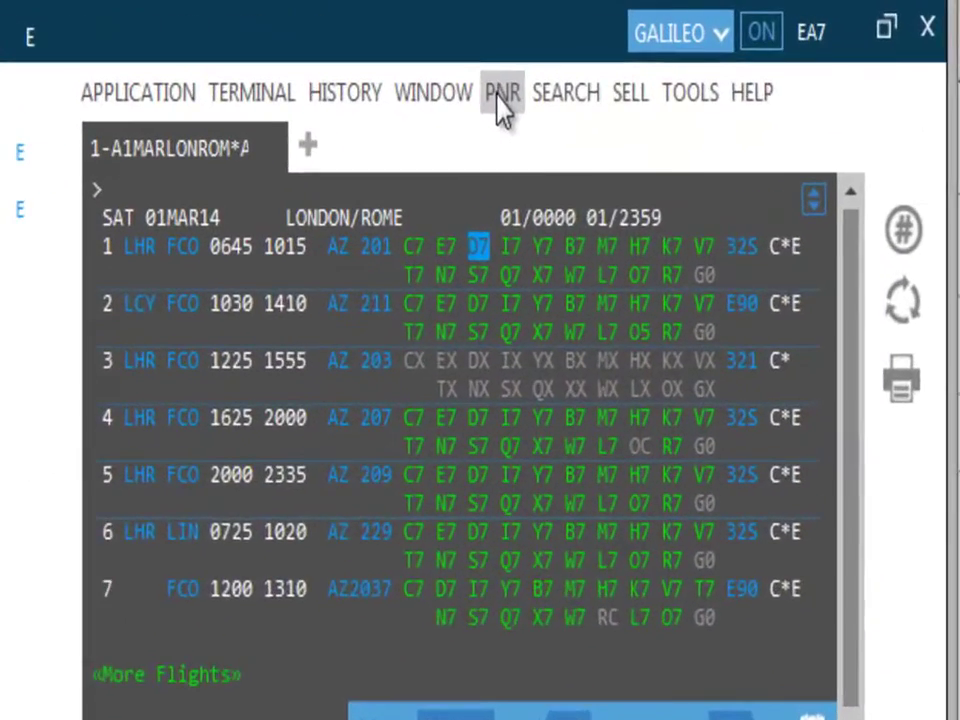
- In Create/Edit Customer Information, add an adult passenger with the passenger's last name and first name plus title
left_click(679, 50)
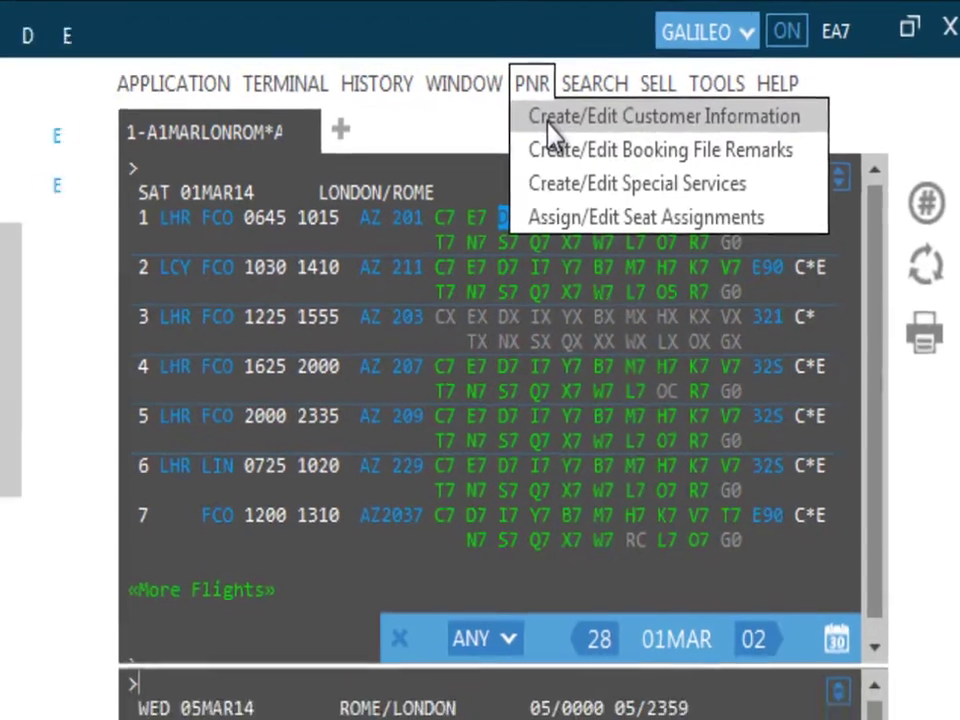
left_click(540, 122)
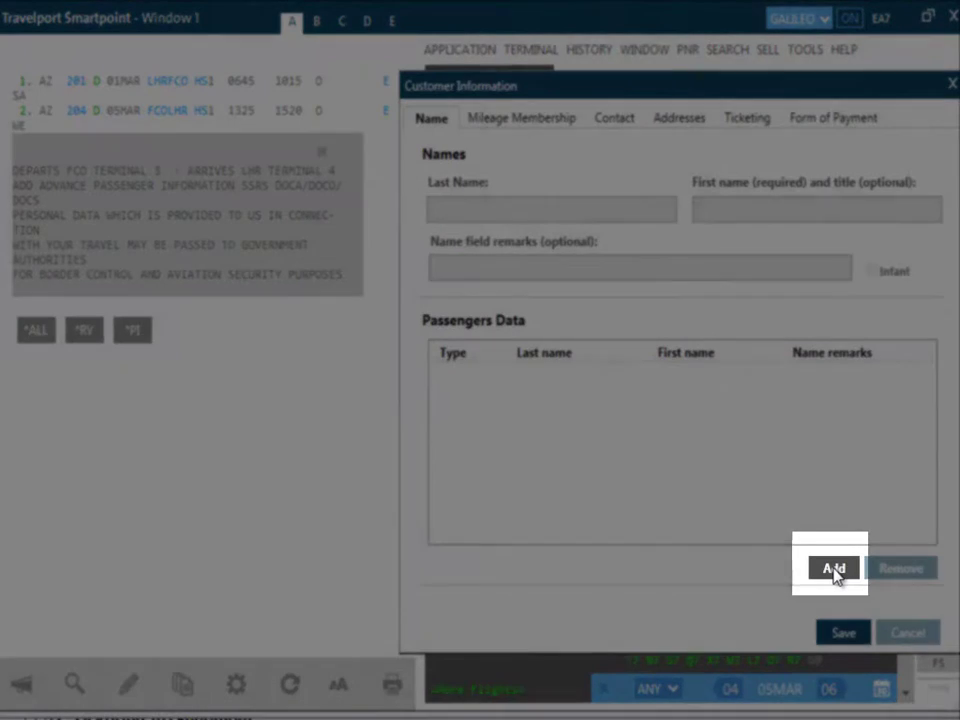
left_click(834, 569)
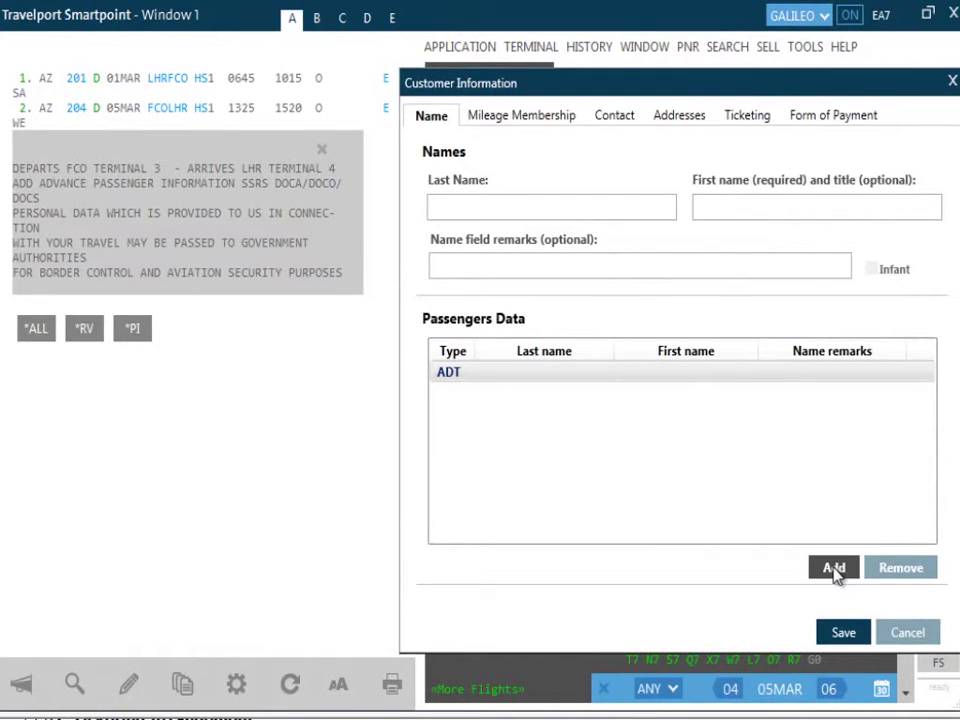
left_click(834, 569)
left_click(626, 206)
type("SMITH")
key("Tab")
type("JOHNMR")
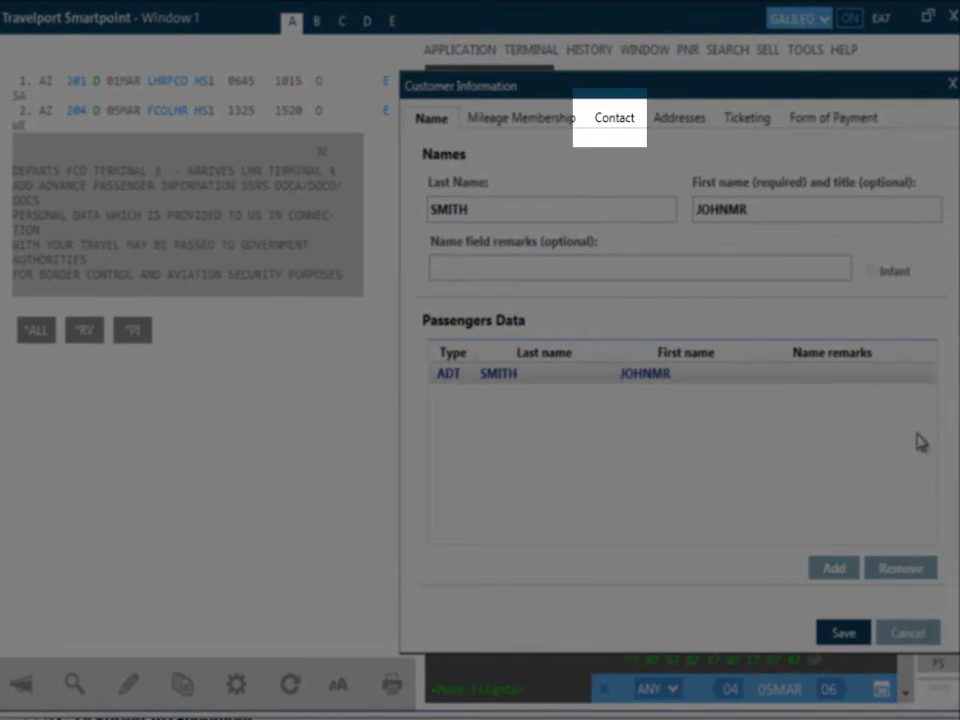
- Add a contact entry with city code LON, phone type Agency and the agency phone number
left_click(621, 124)
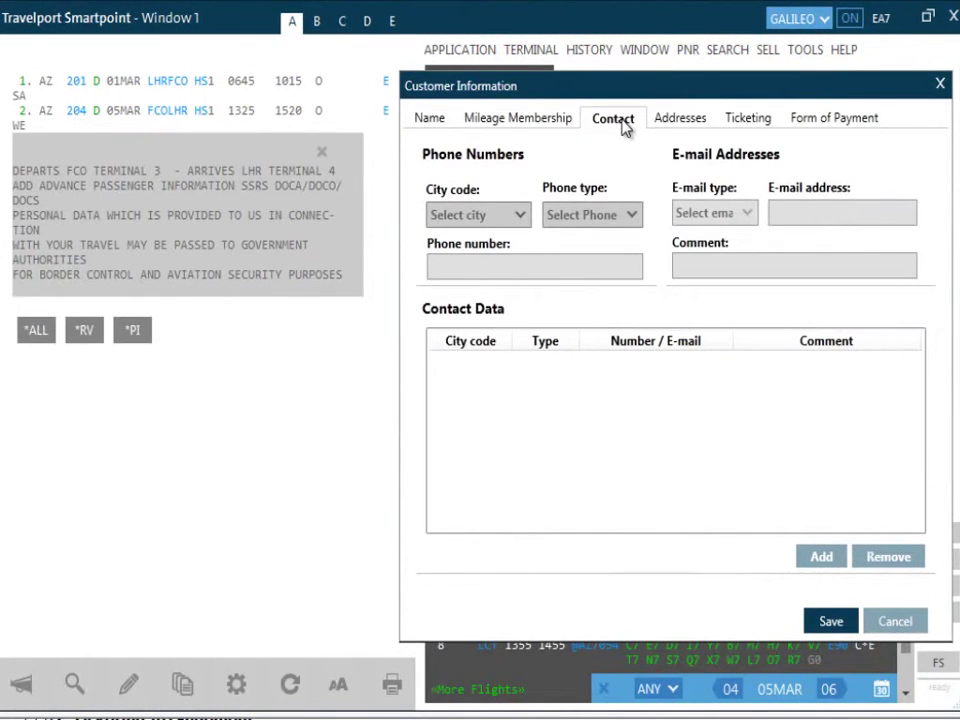
left_click(821, 558)
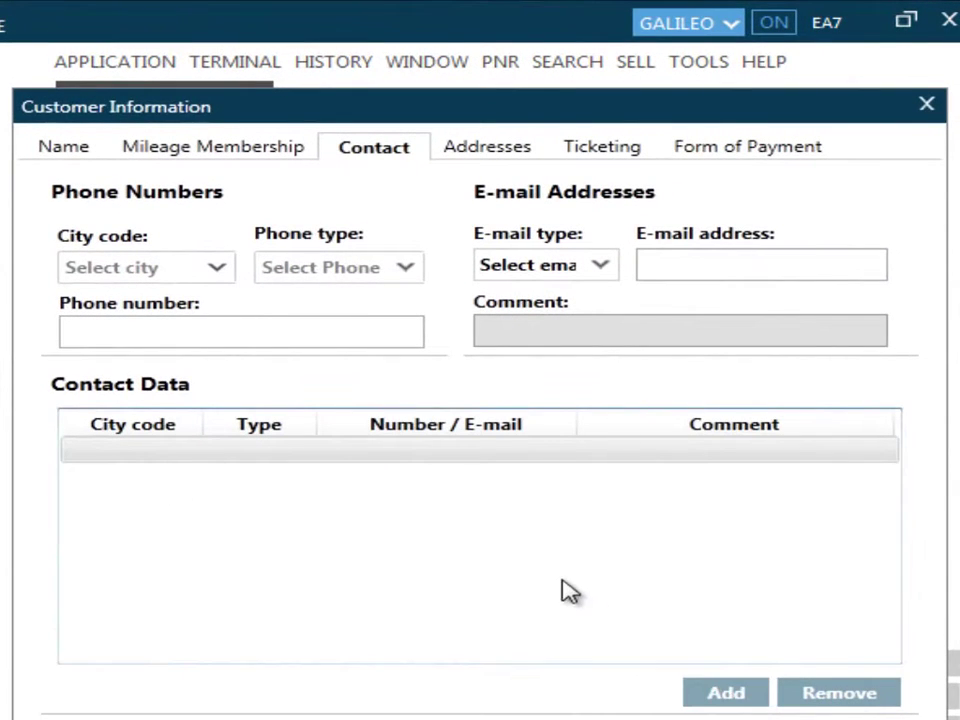
left_click(220, 272)
type("l")
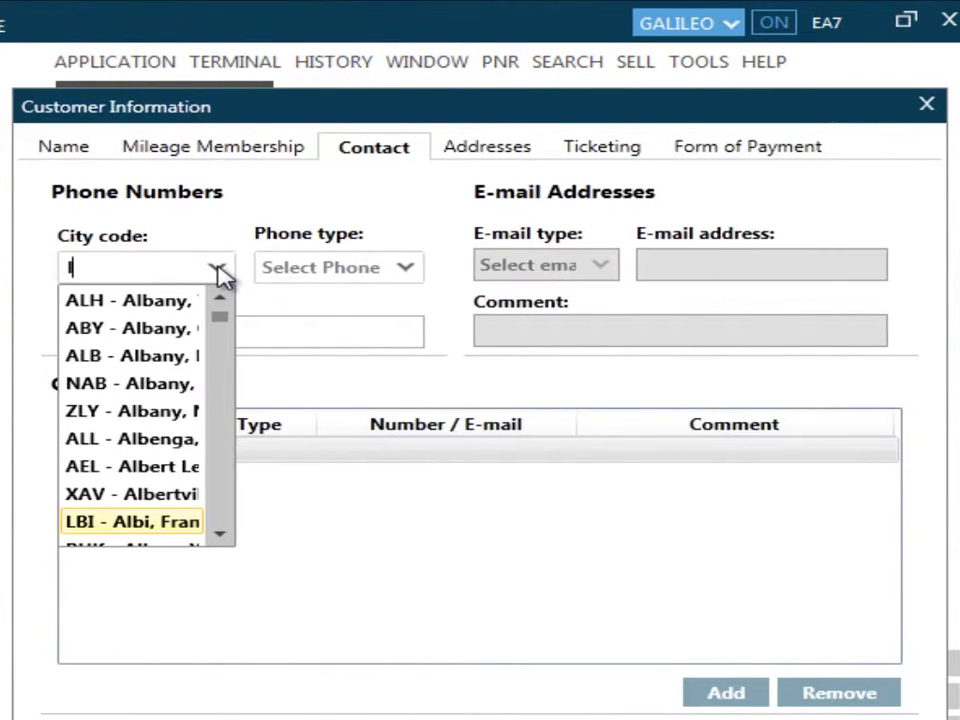
type("on")
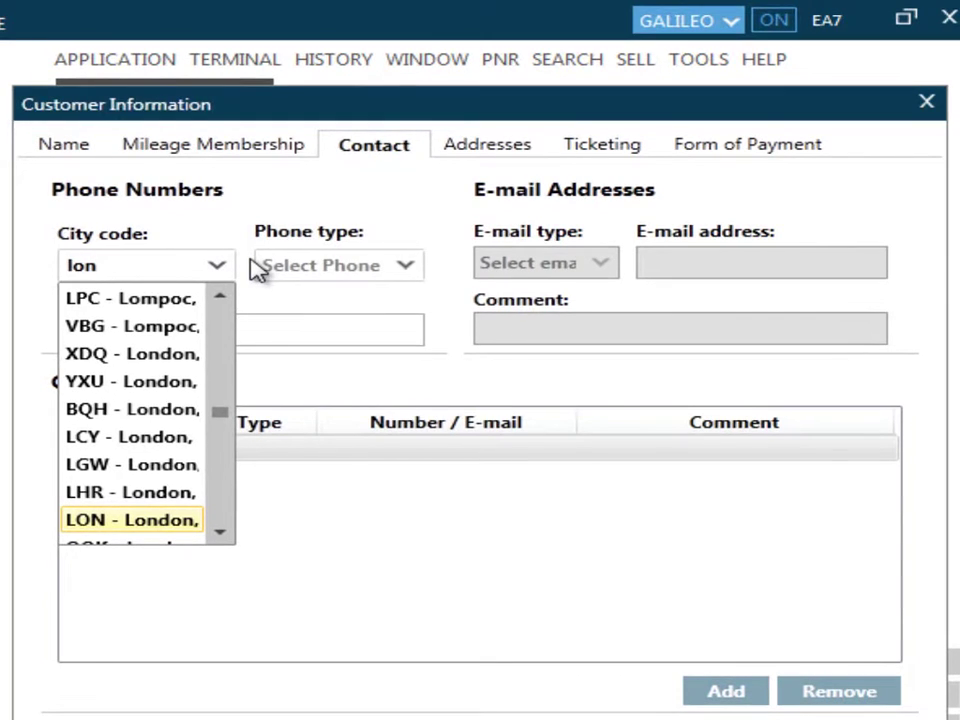
key("Return")
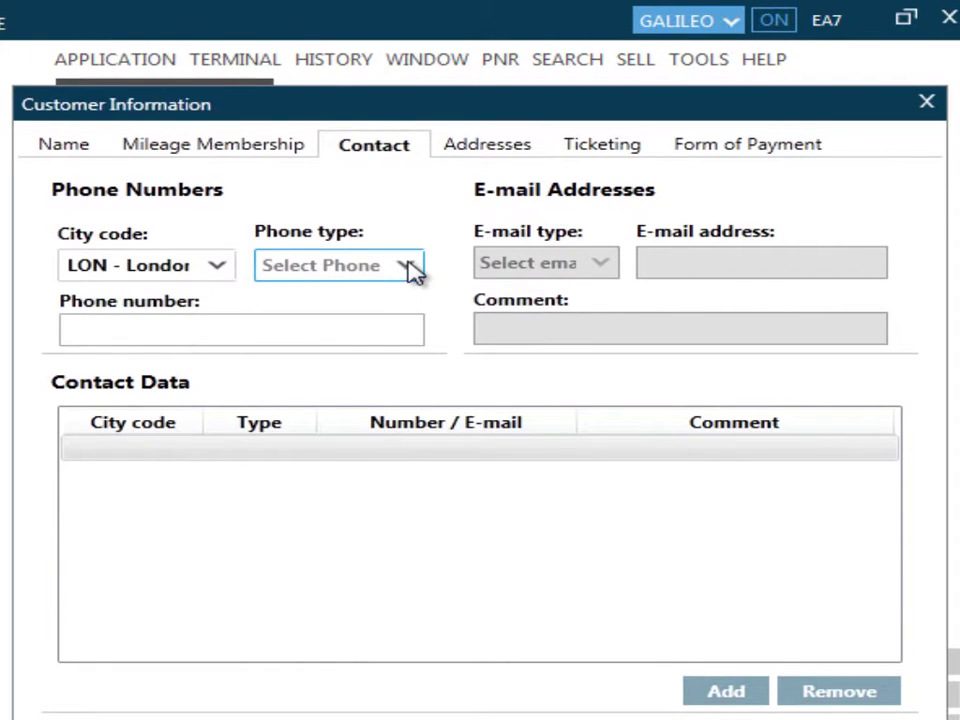
left_click(408, 267)
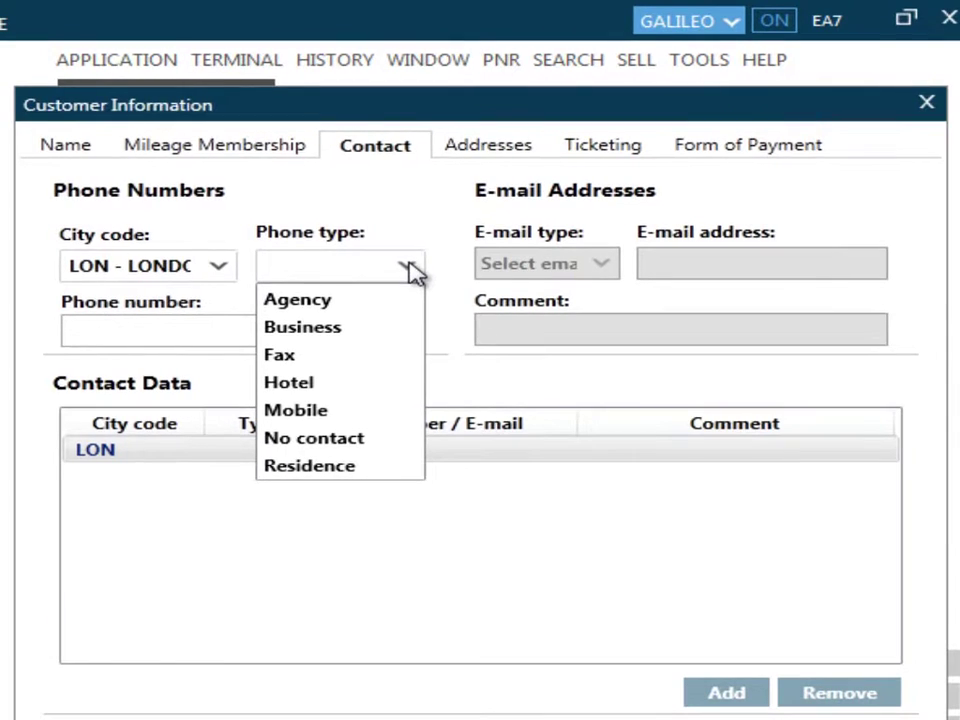
key("Down")
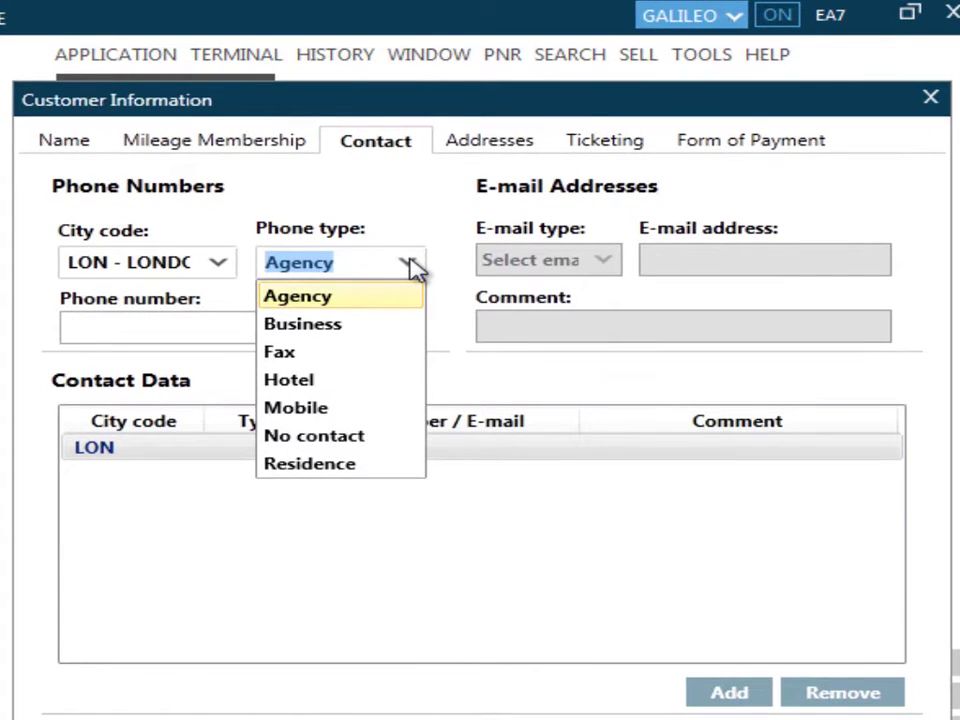
key("Down")
key("Down")
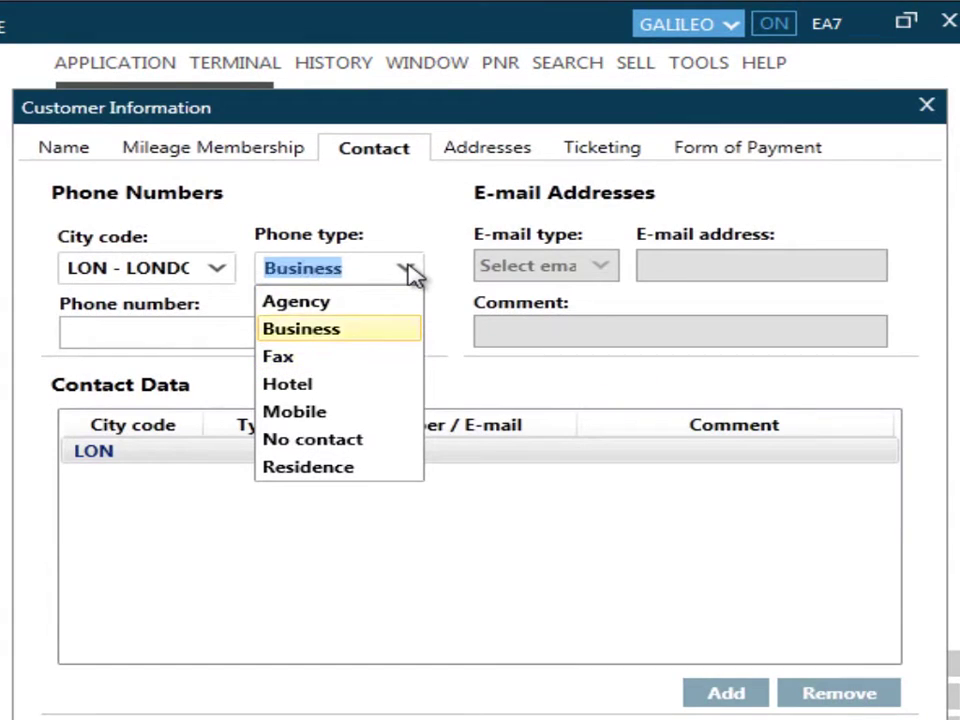
key("Up")
key("Up")
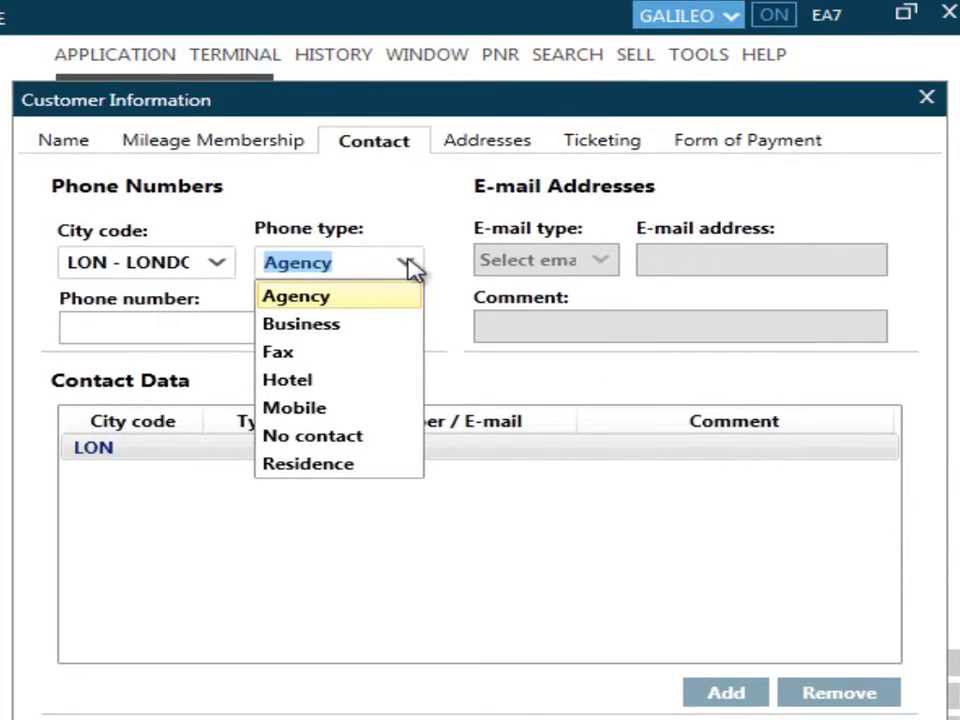
key("Tab")
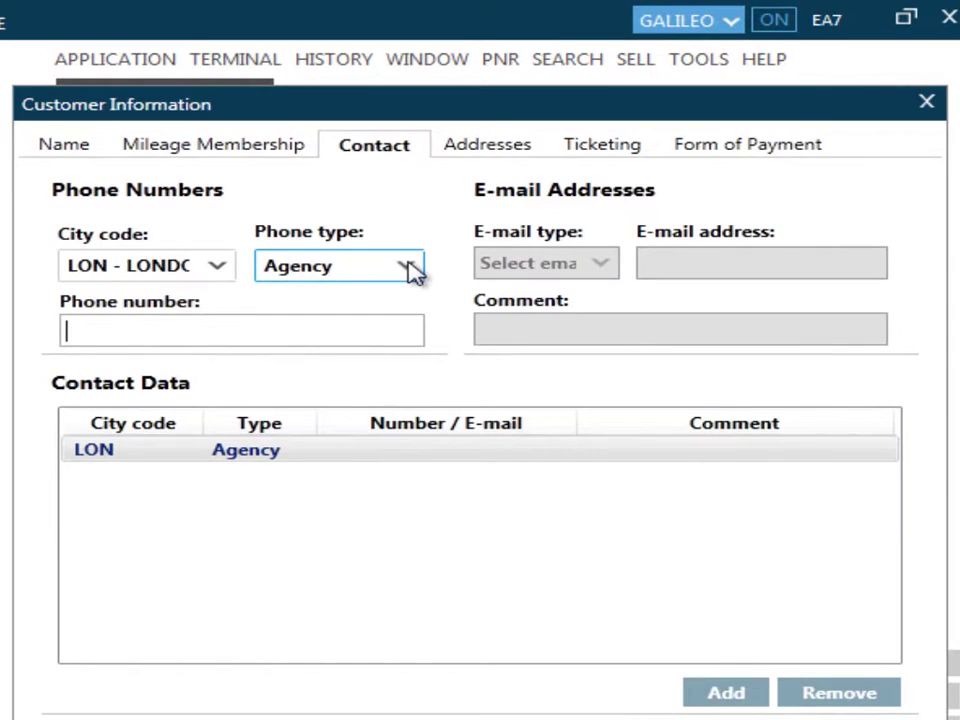
type("0870 12344")
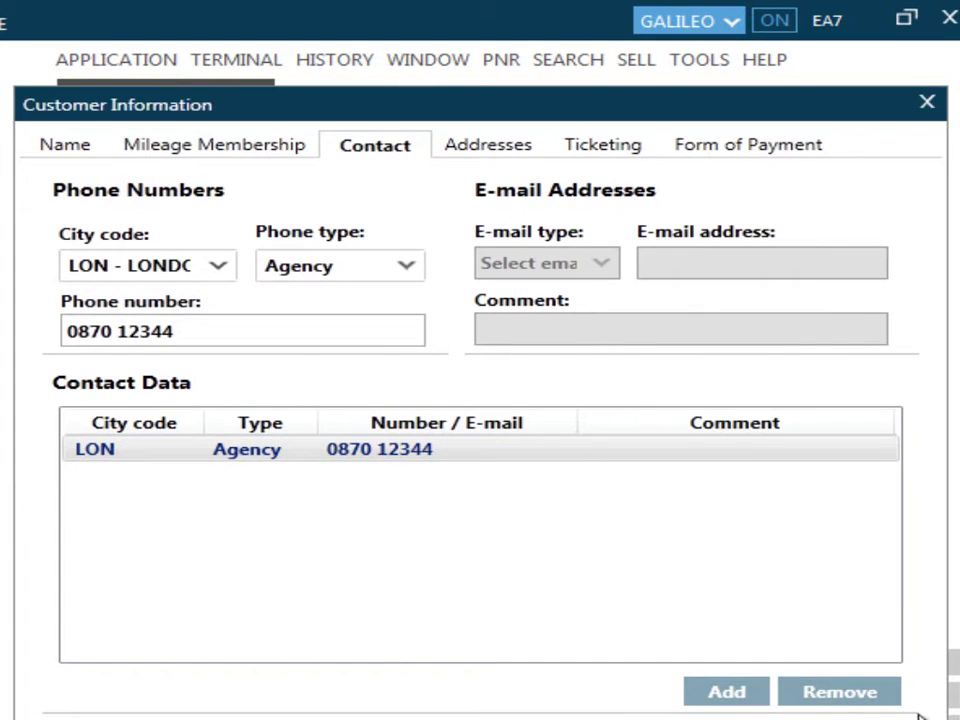
left_click(750, 693)
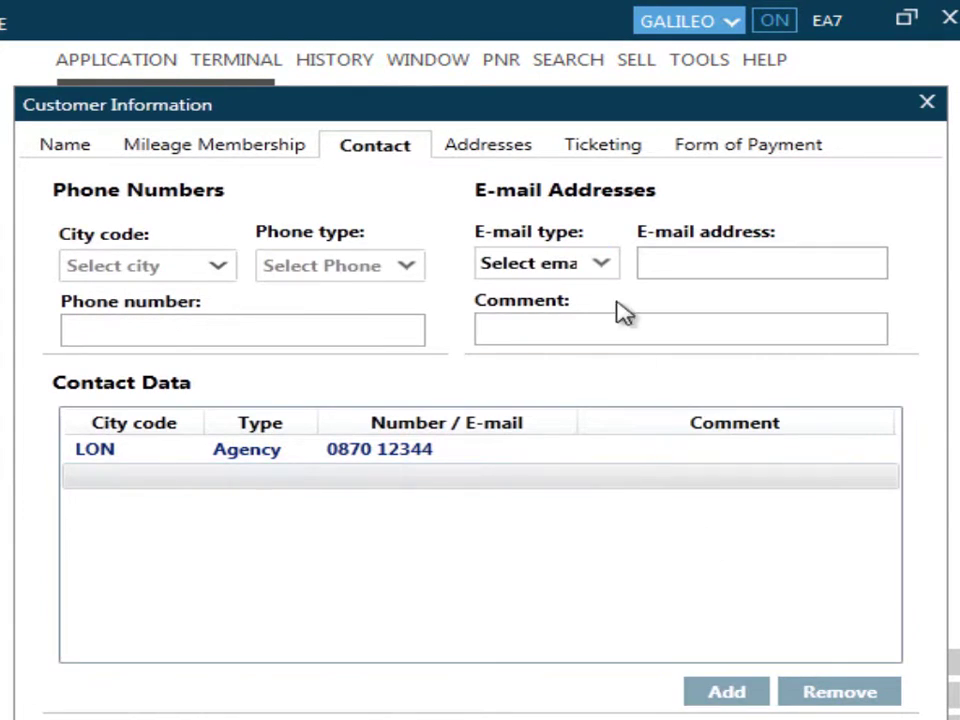
- Add a To Email contact entry carrying the passenger's e-mail address
left_click(604, 270)
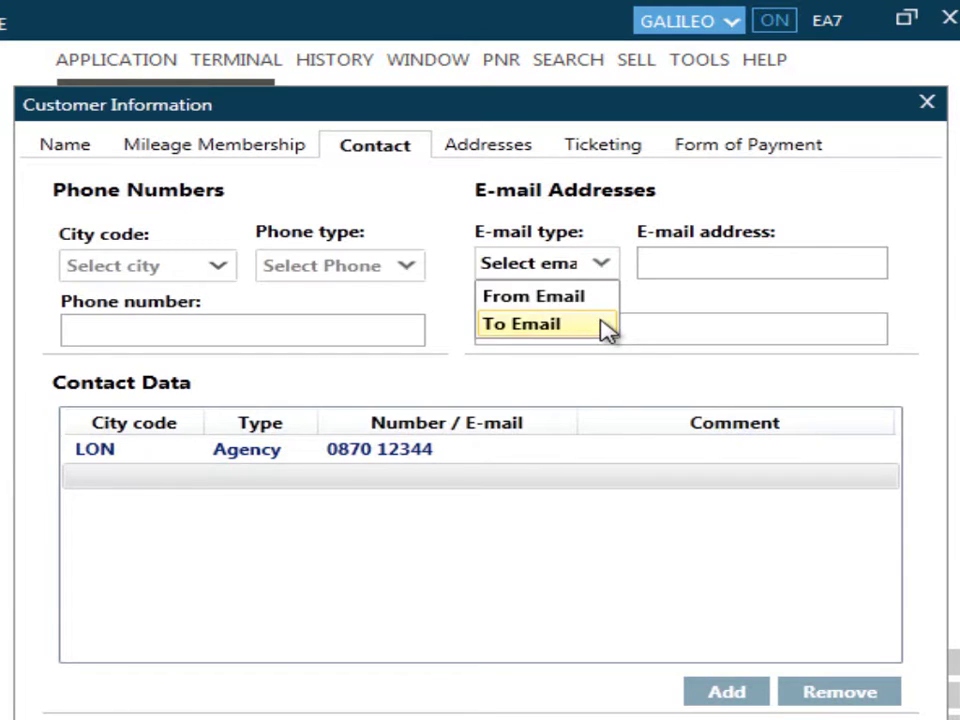
left_click(606, 325)
left_click(675, 260)
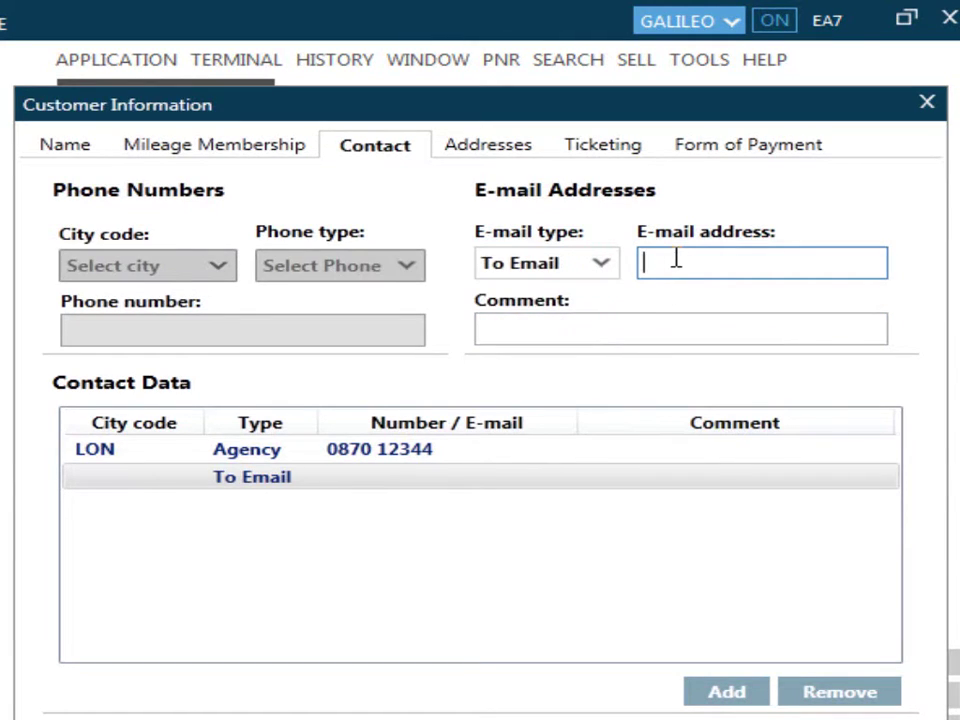
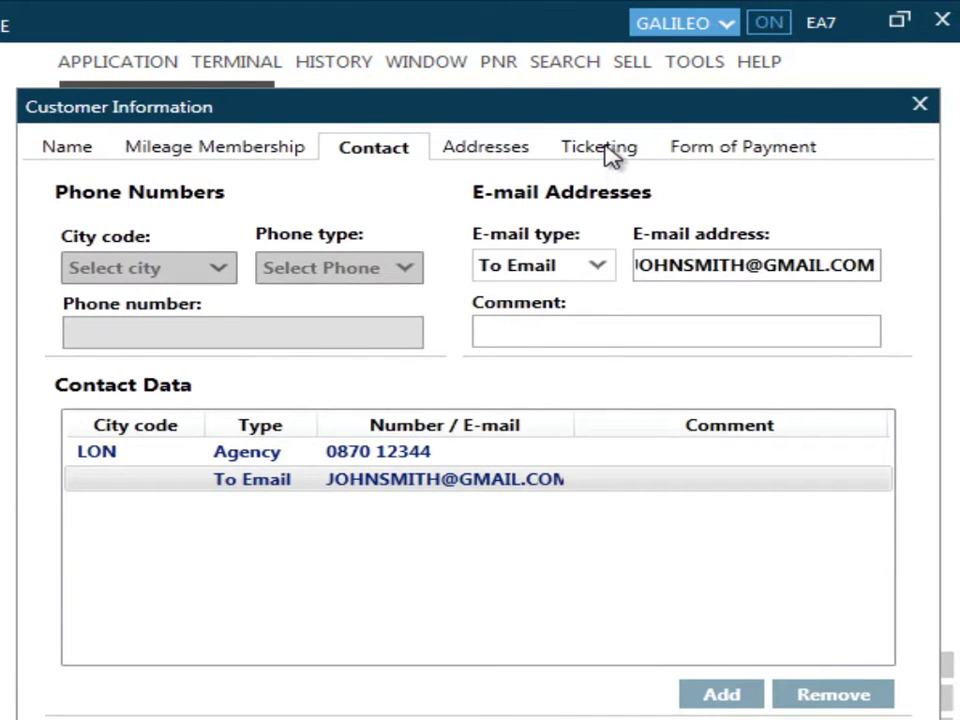
- On the Ticketing tab, set ticketing to T - Passenger Already Ticketed, producing T*
left_click(605, 152)
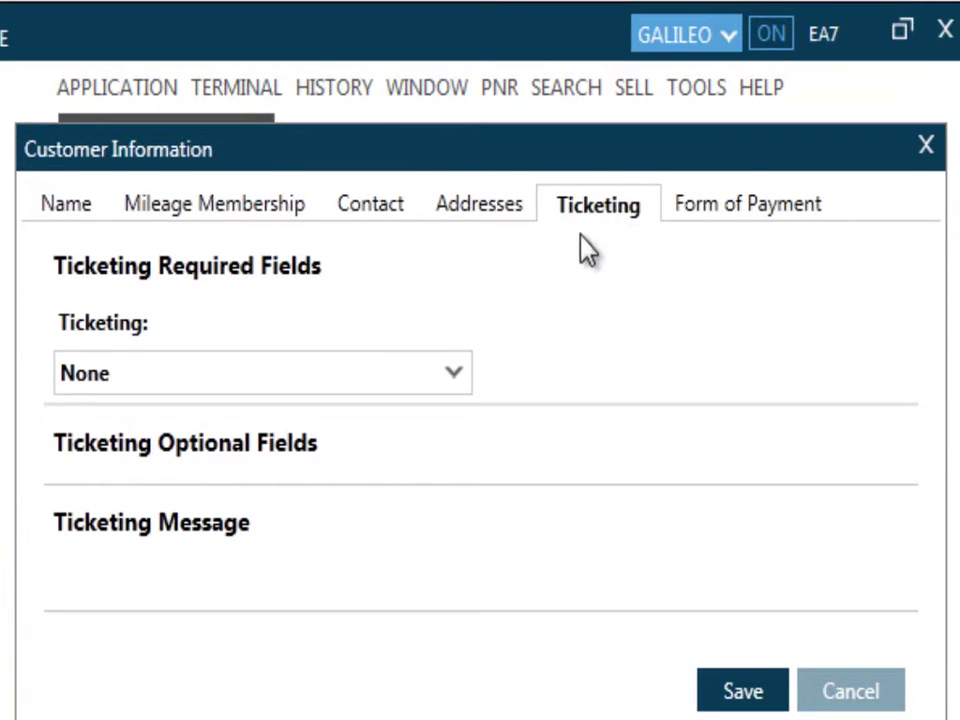
left_click(456, 378)
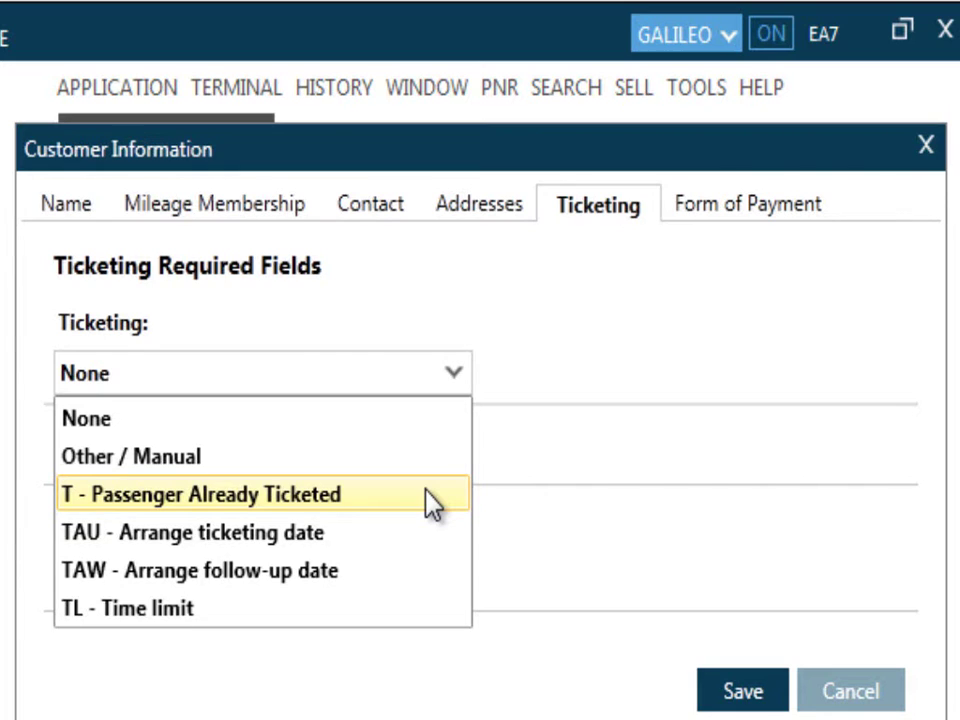
left_click(432, 500)
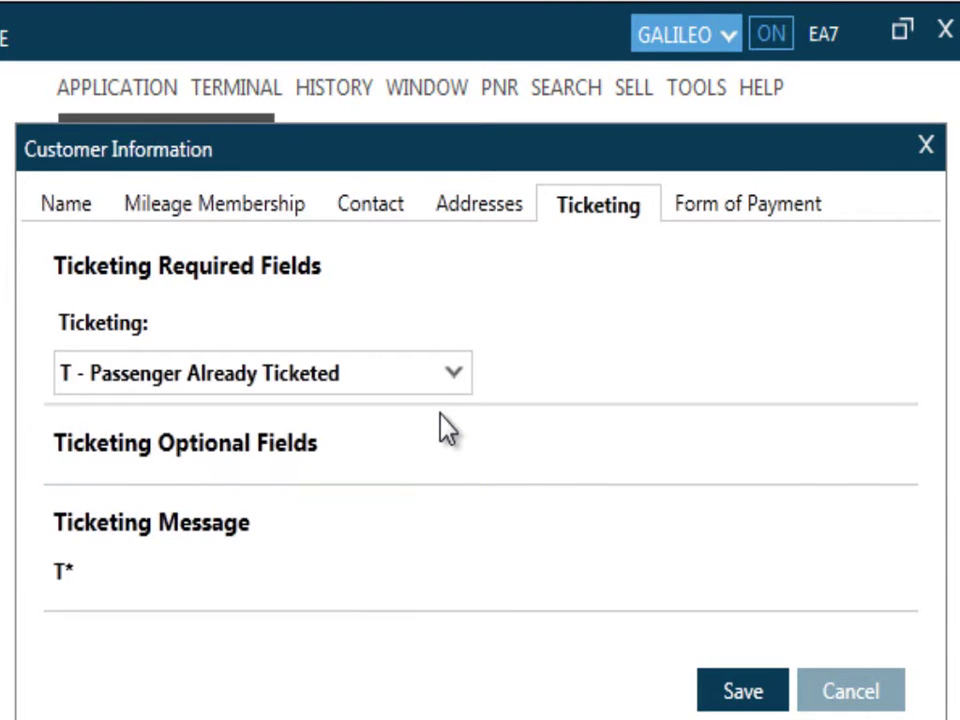
left_click(452, 378)
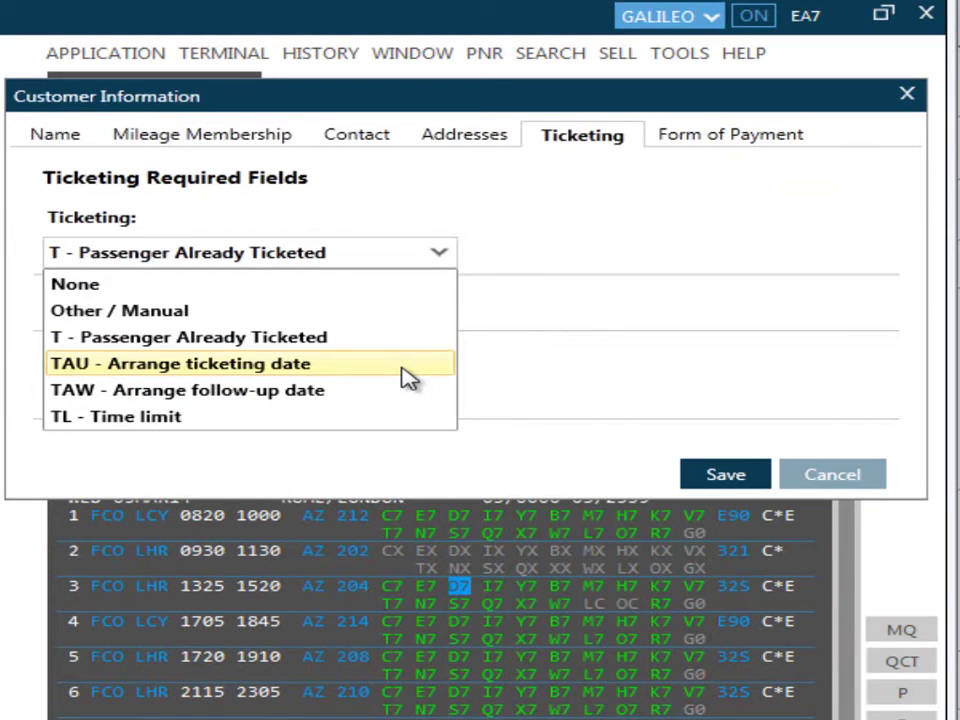
- Set ticketing to TAU dated 03/11/2013 with the remark ISSUE TICKETS
left_click(408, 366)
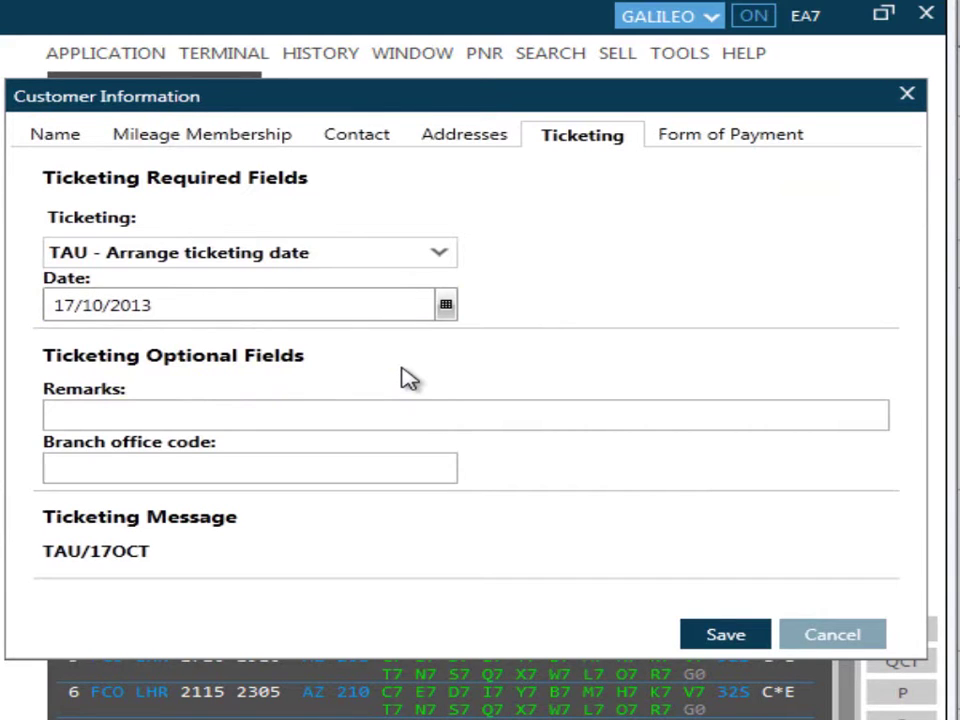
left_click(446, 305)
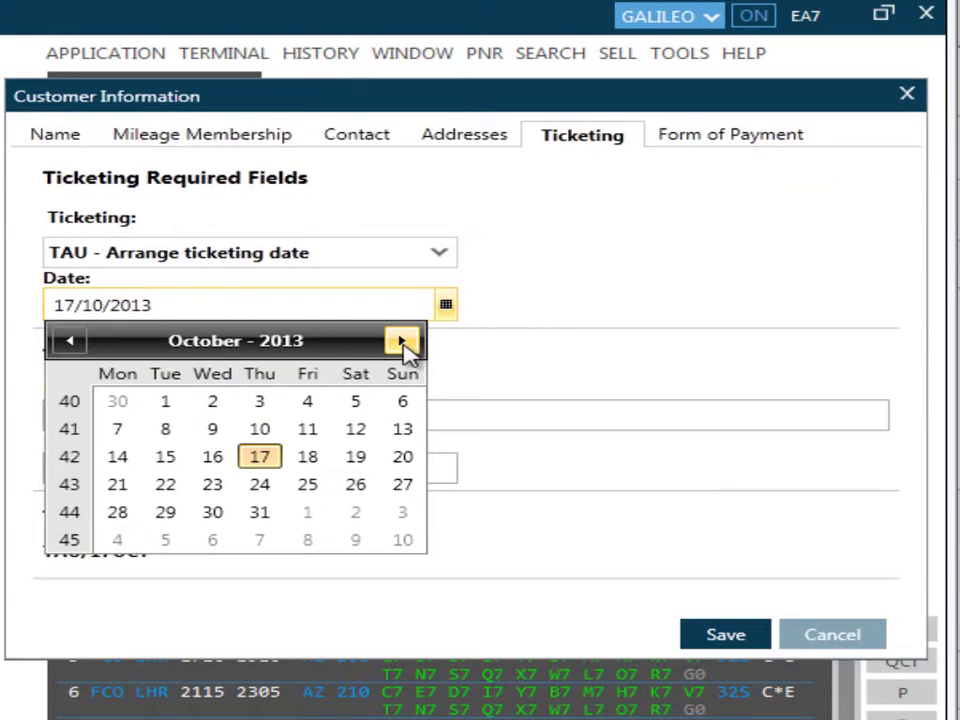
left_click(402, 341)
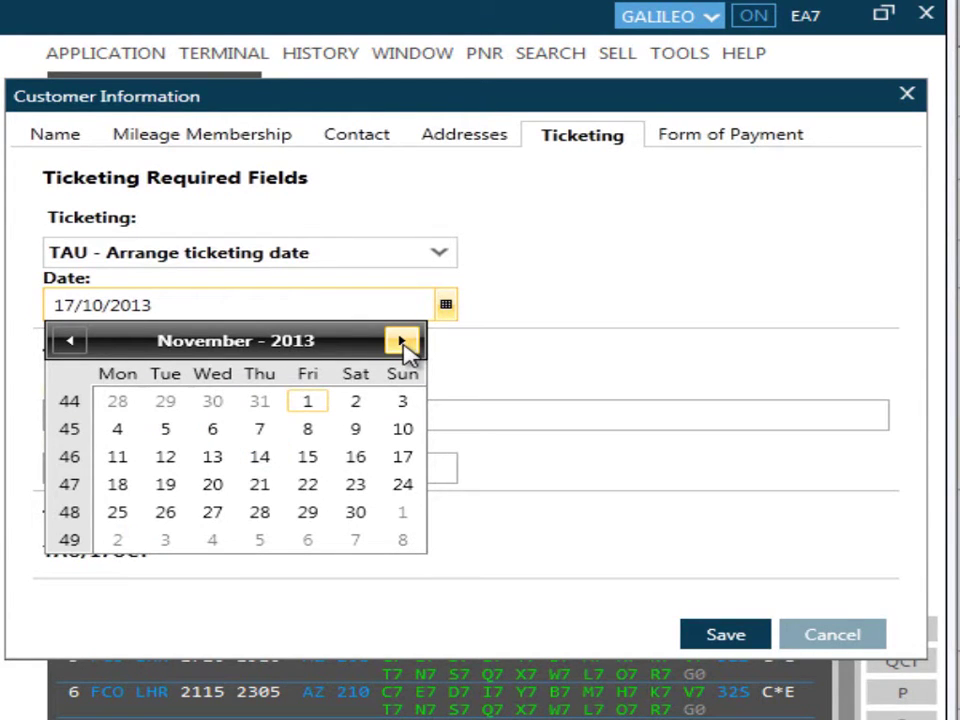
left_click(402, 404)
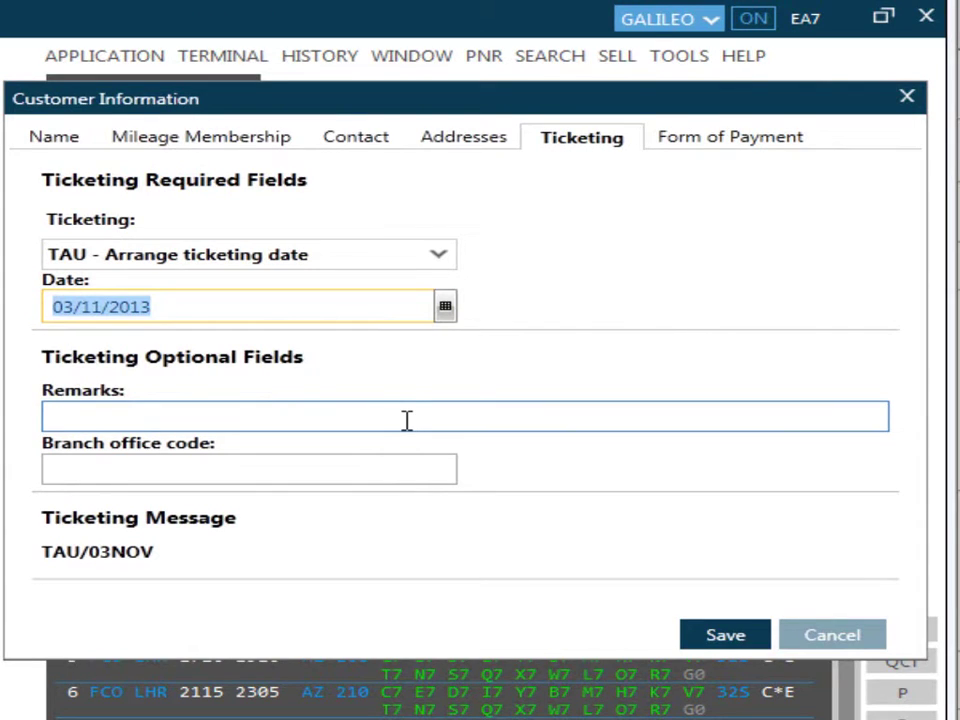
left_click(407, 420)
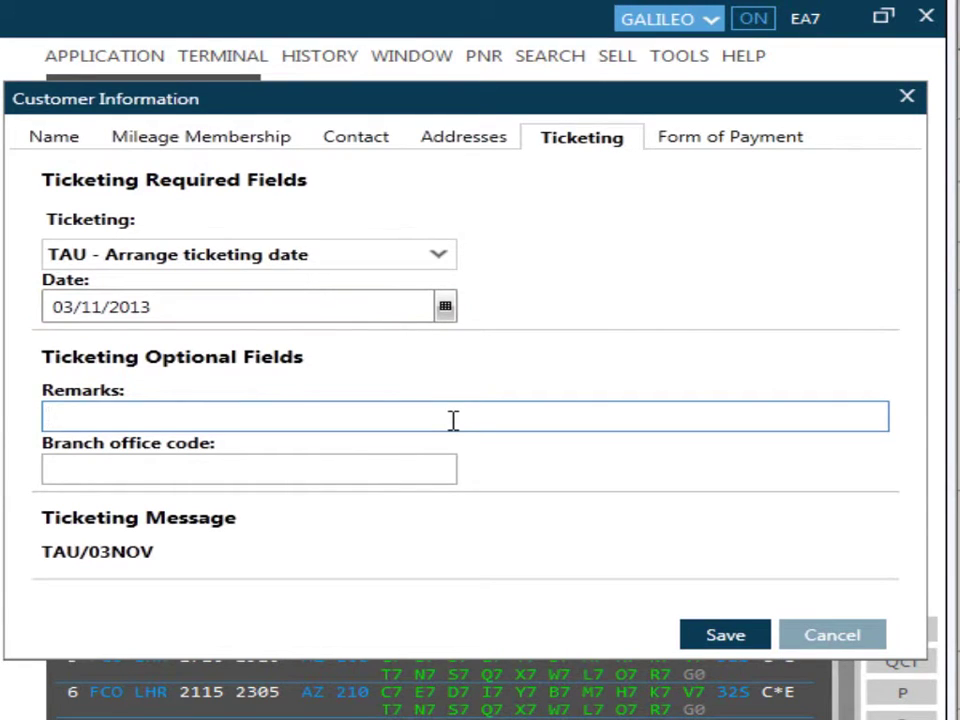
type("ISSUE")
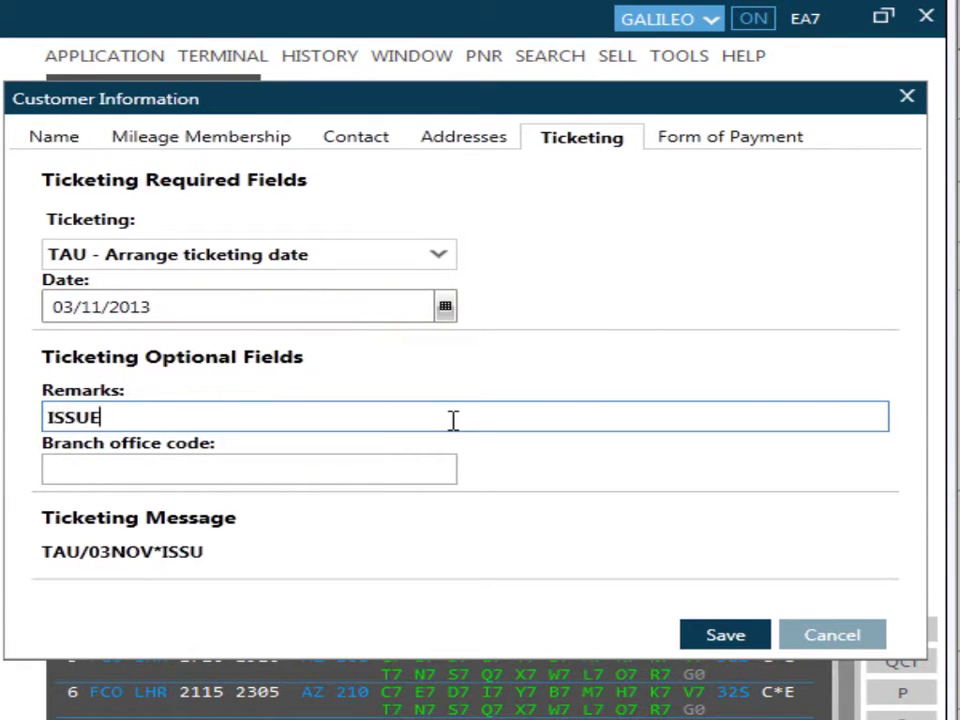
type(" TICKETS")
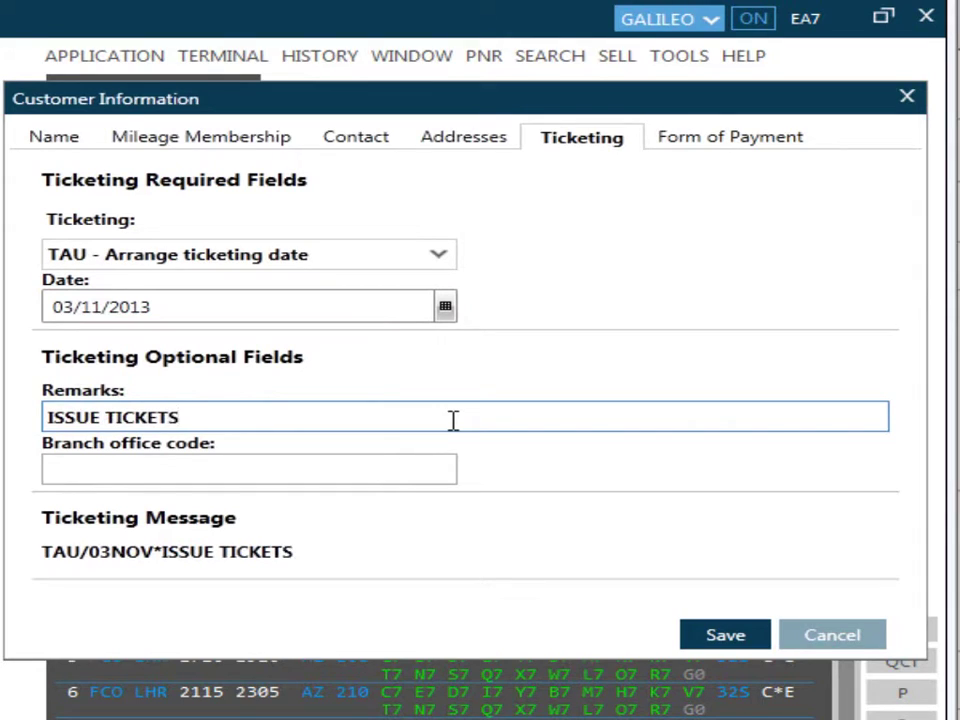
left_click(438, 254)
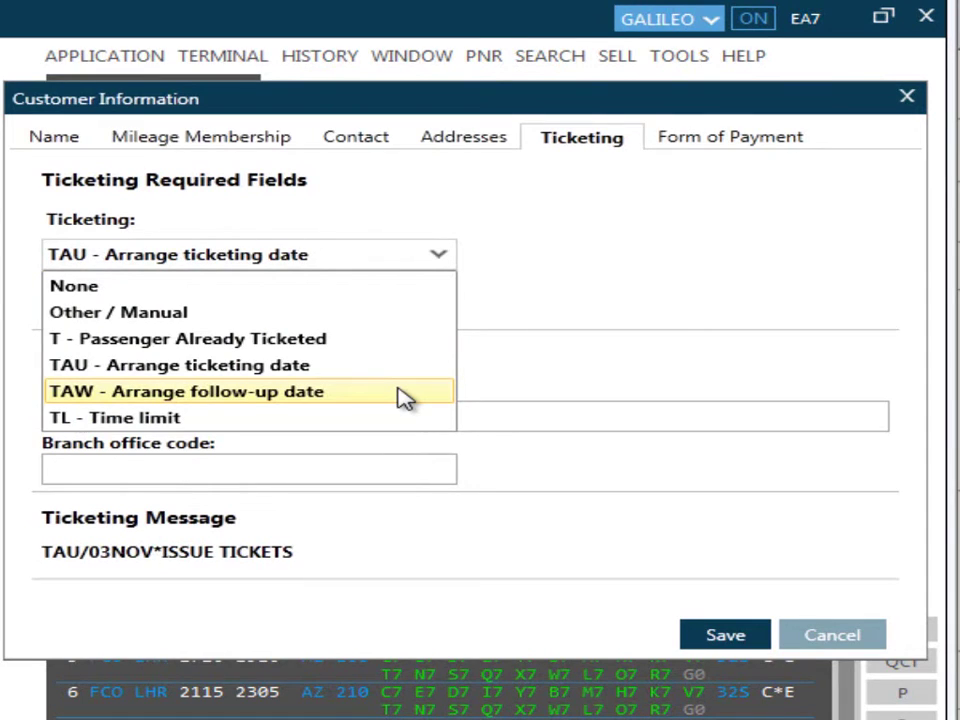
- Try TAW, then switch ticketing to TL - Time limit at 00:00 on 03/11/2013
left_click(404, 398)
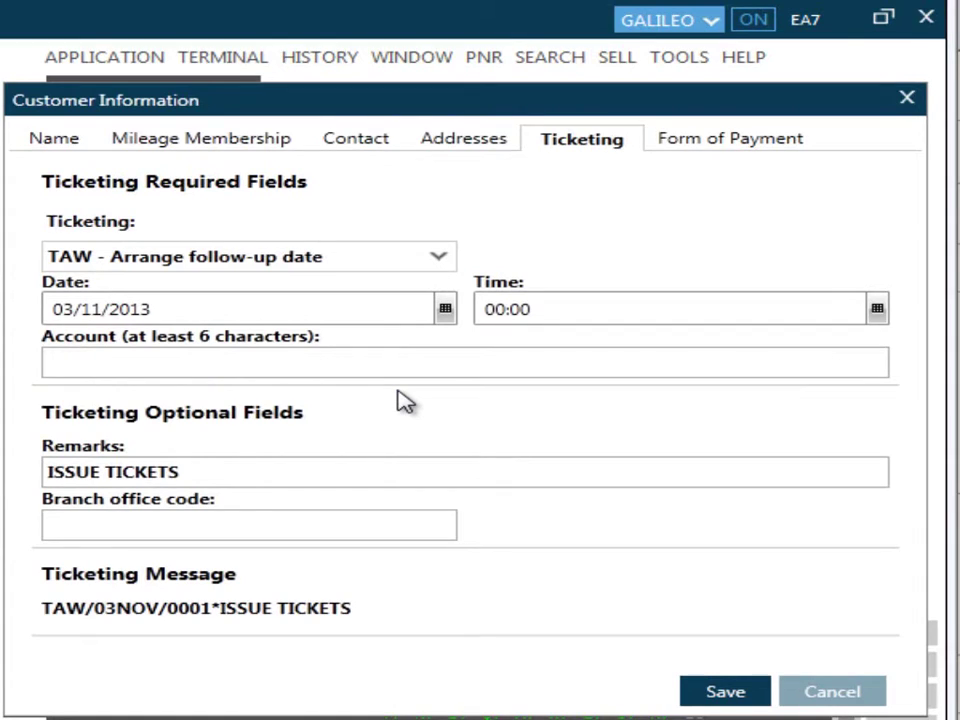
left_click(444, 258)
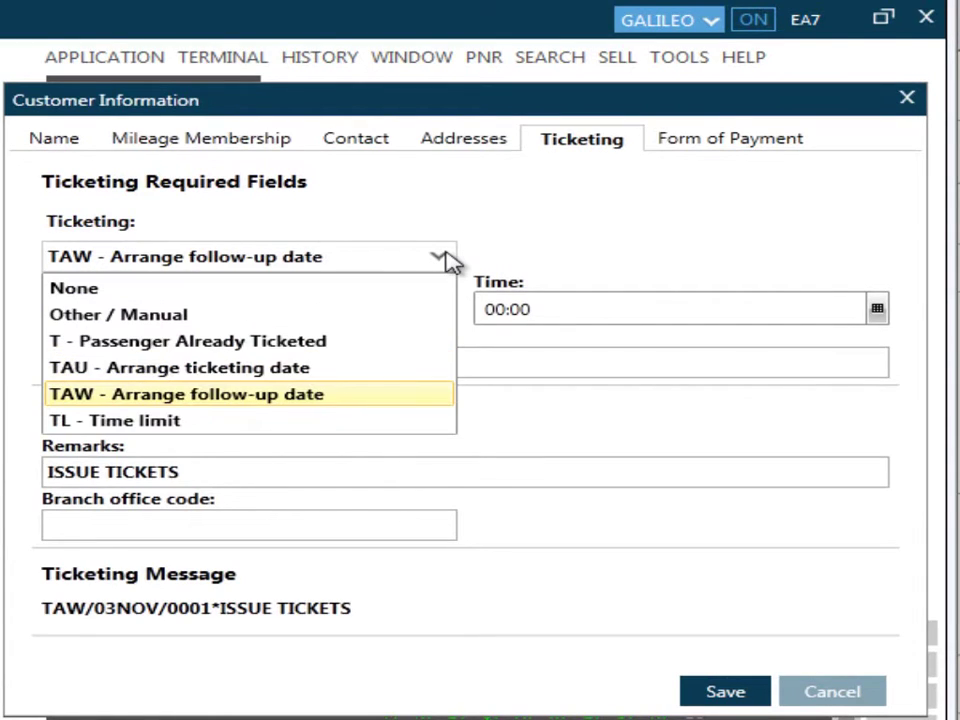
left_click(445, 430)
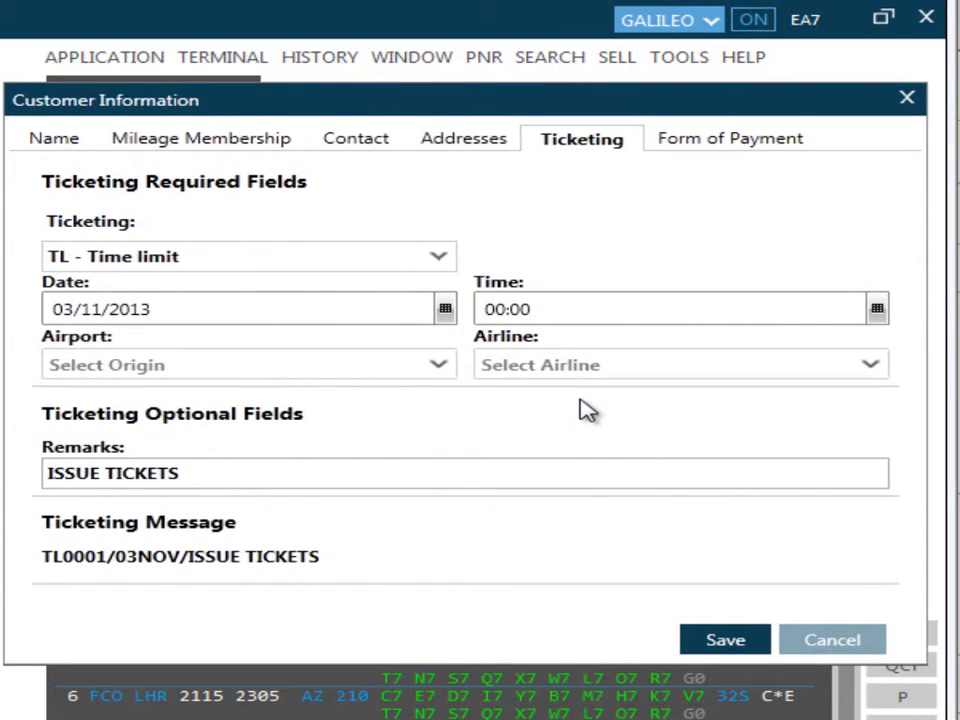
left_click(438, 366)
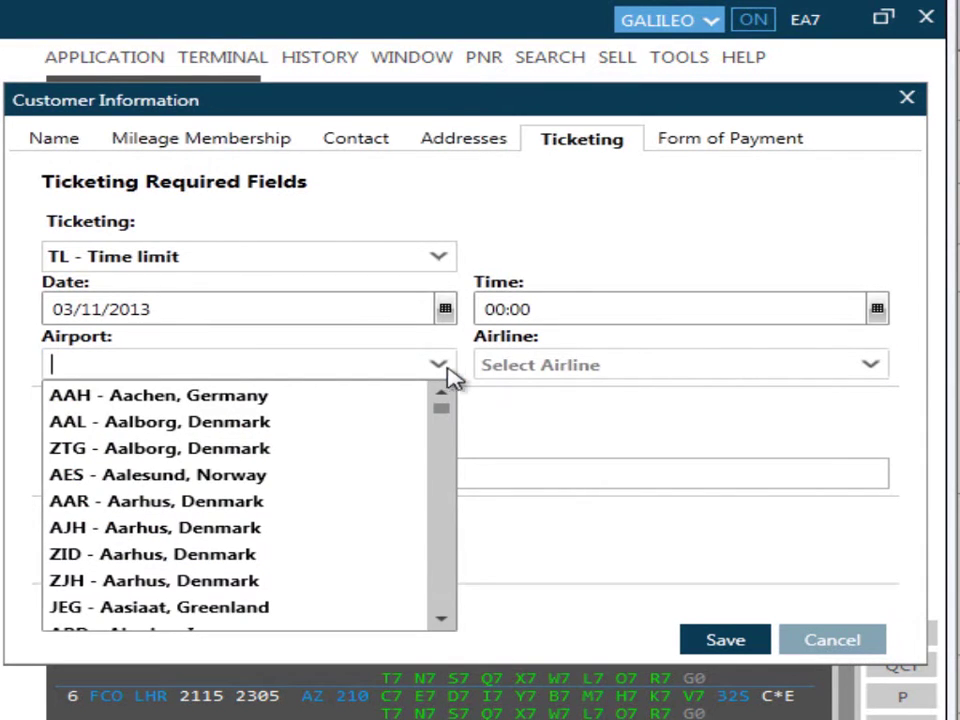
left_click(873, 366)
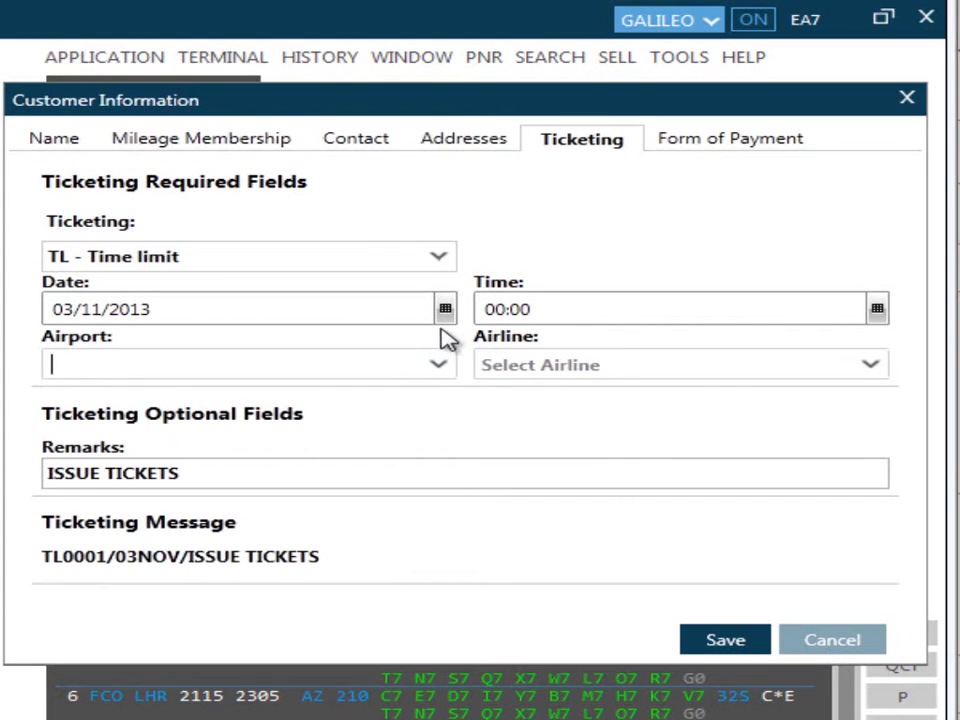
left_click(445, 309)
left_click(880, 312)
left_click(880, 312)
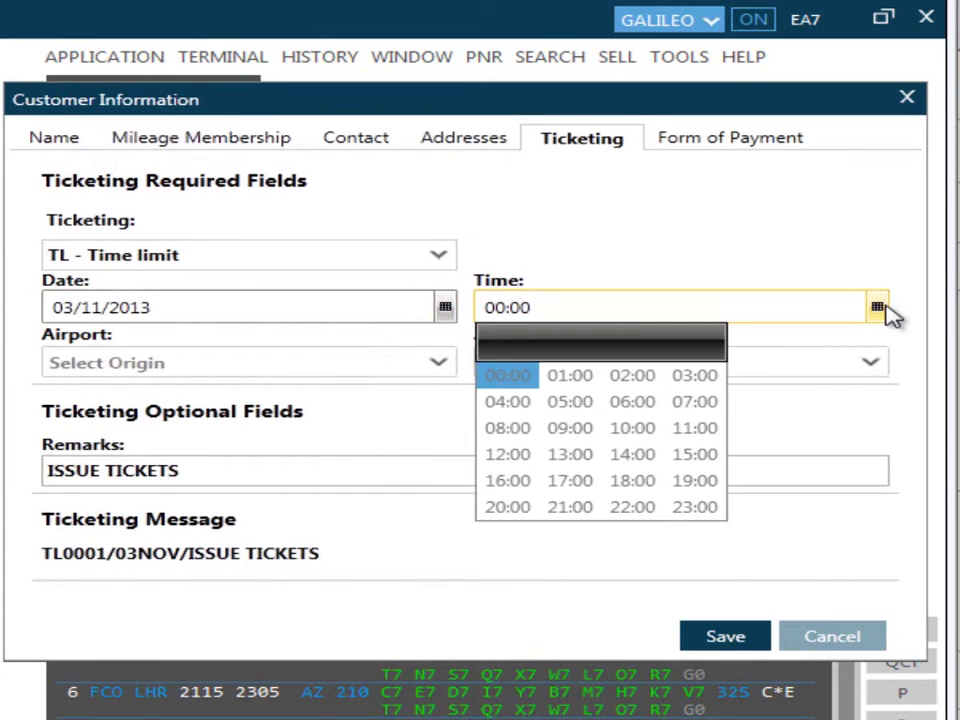
left_click(889, 313)
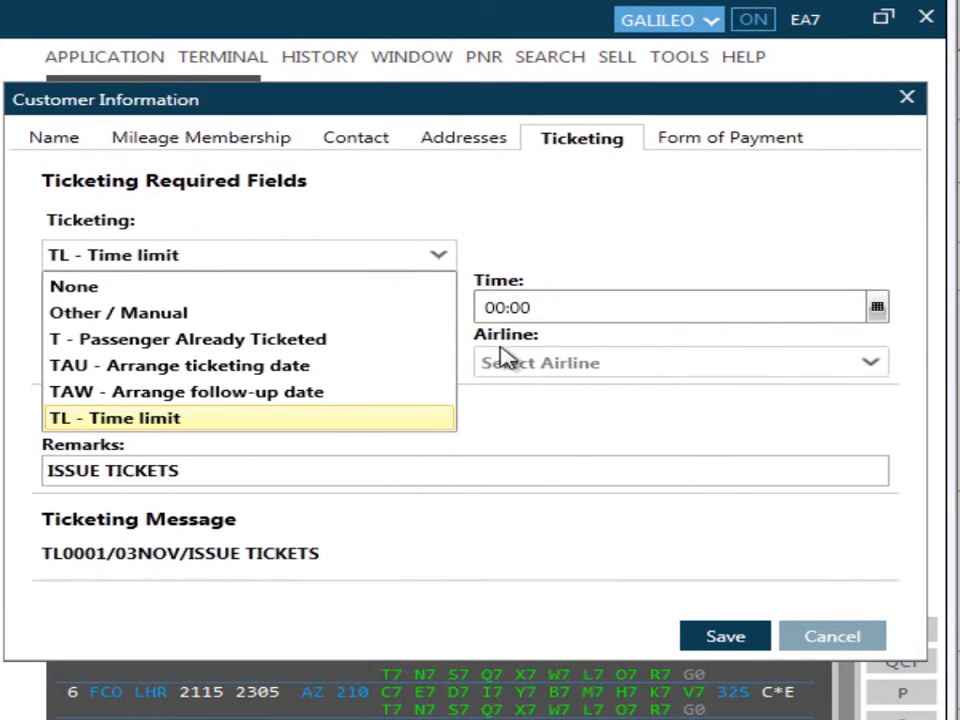
- Choose T - Passenger Already Ticketed and save the customer information
left_click(397, 340)
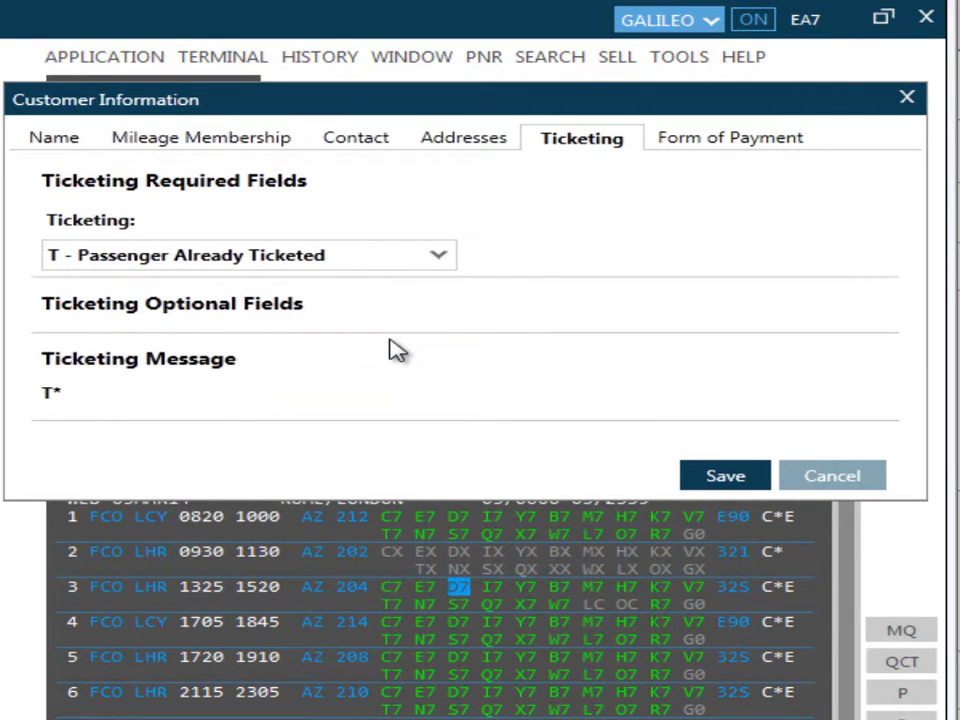
left_click(716, 478)
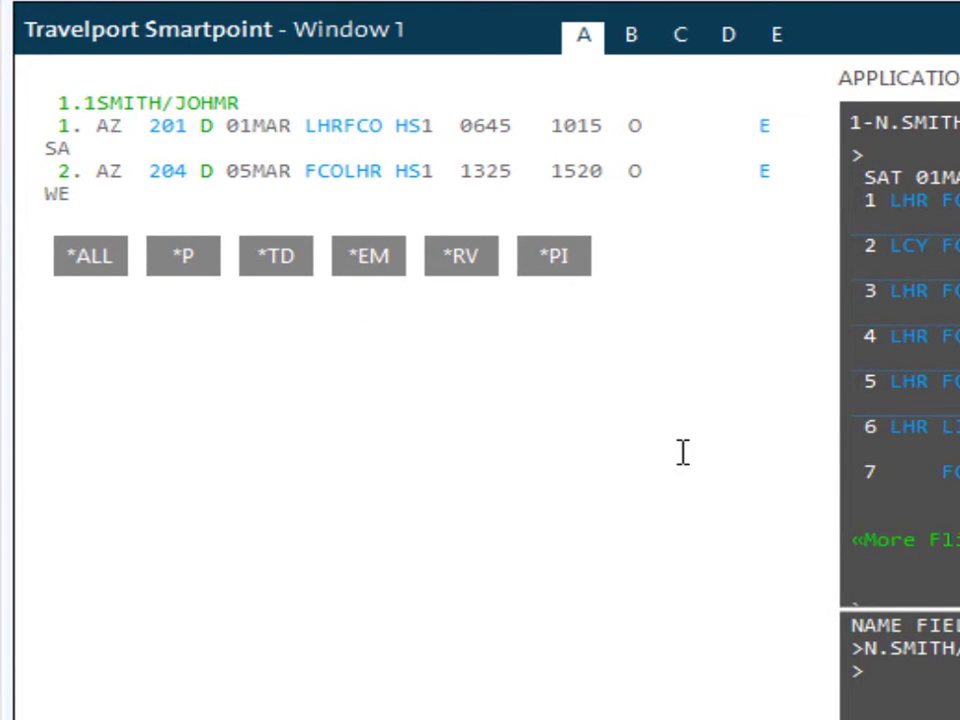
- Display the booking file's *ALL, *P phone, *TD ticketing and *EM e-mail sections
left_click(91, 267)
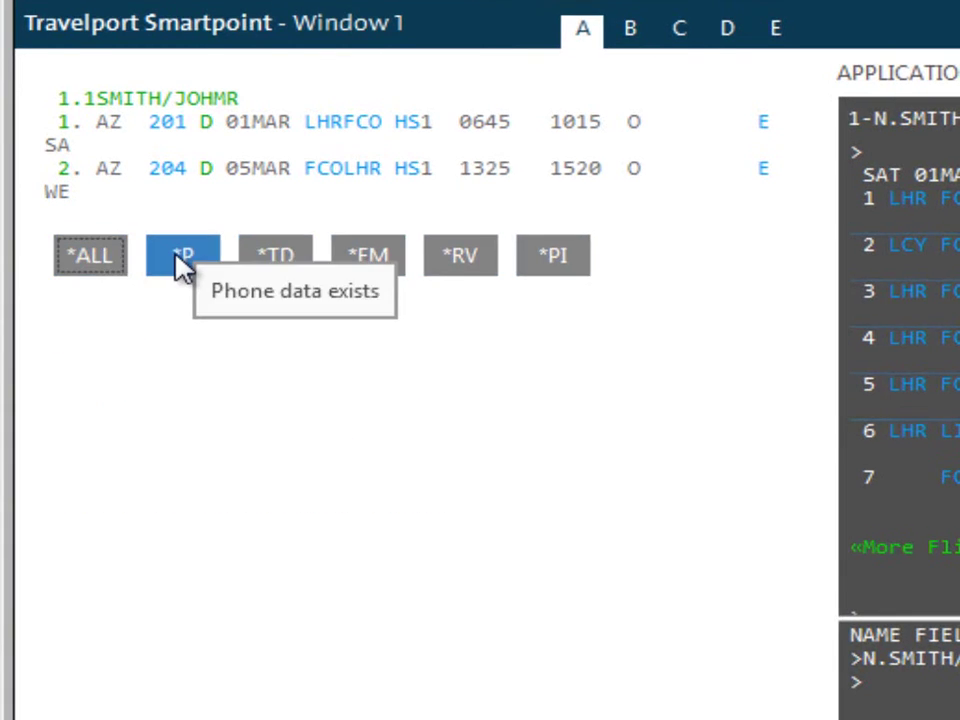
left_click(182, 262)
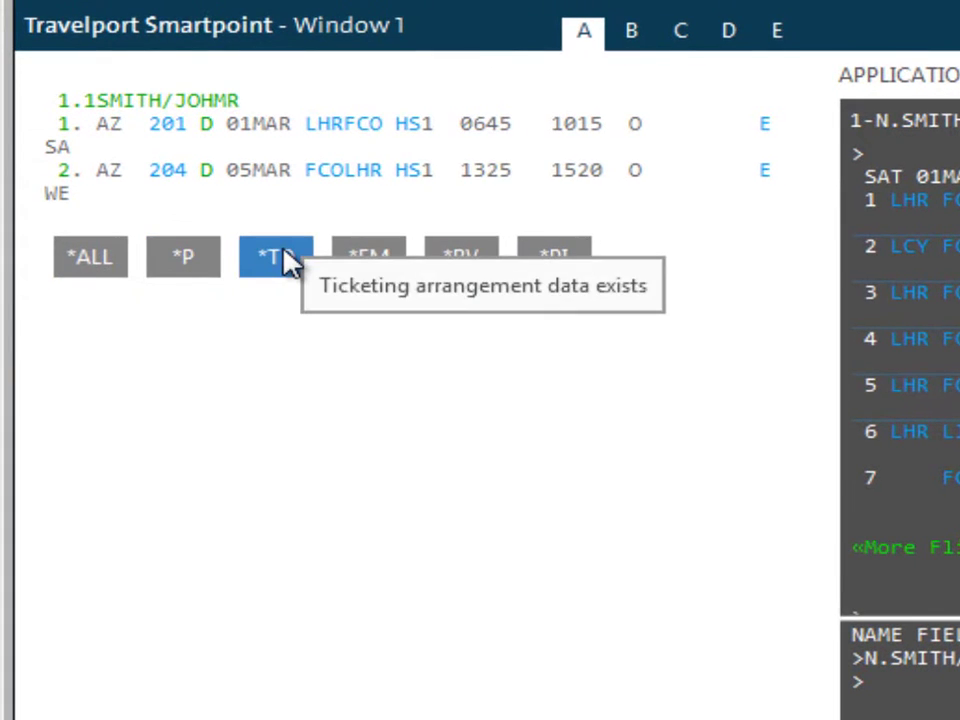
left_click(288, 260)
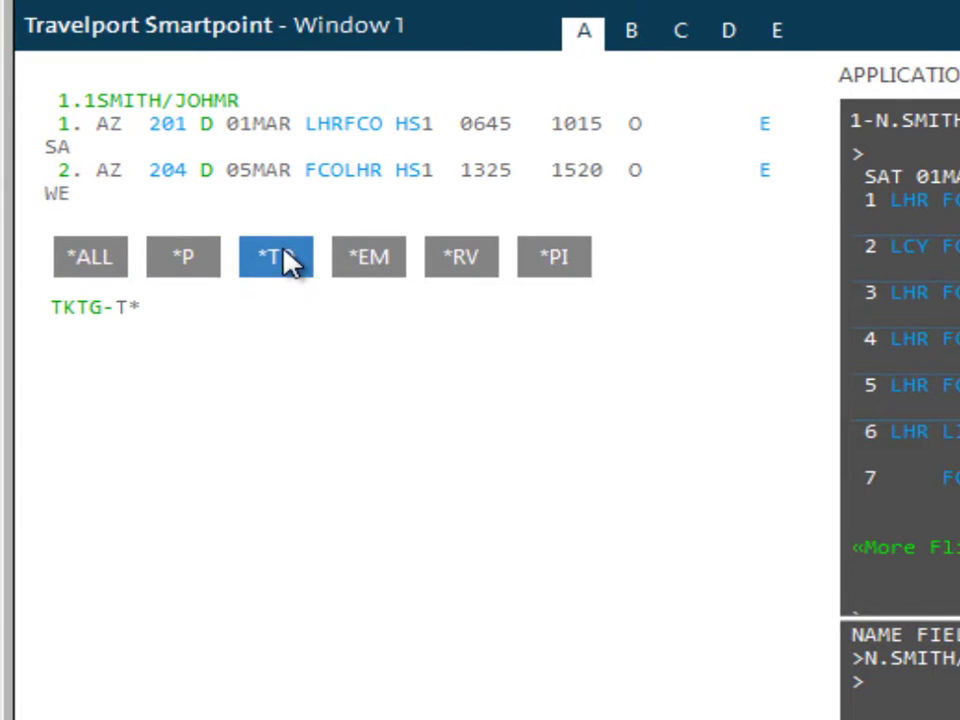
left_click(383, 265)
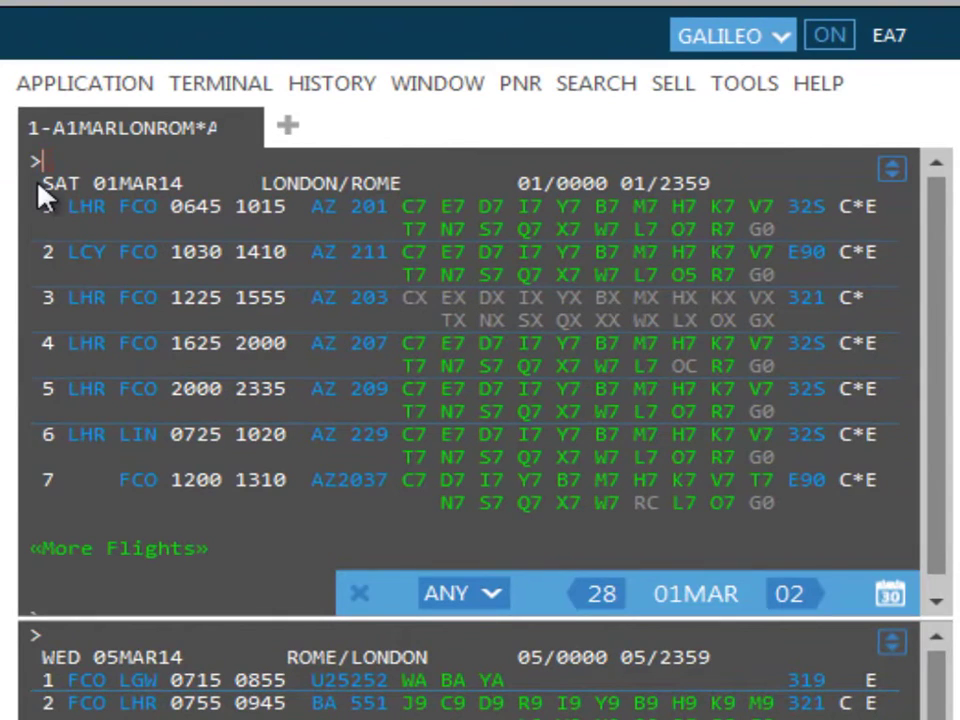
- Enter R.P1 as the received-from field and verify it with *RV
type("R.P1")
key("Return")
left_click(418, 253)
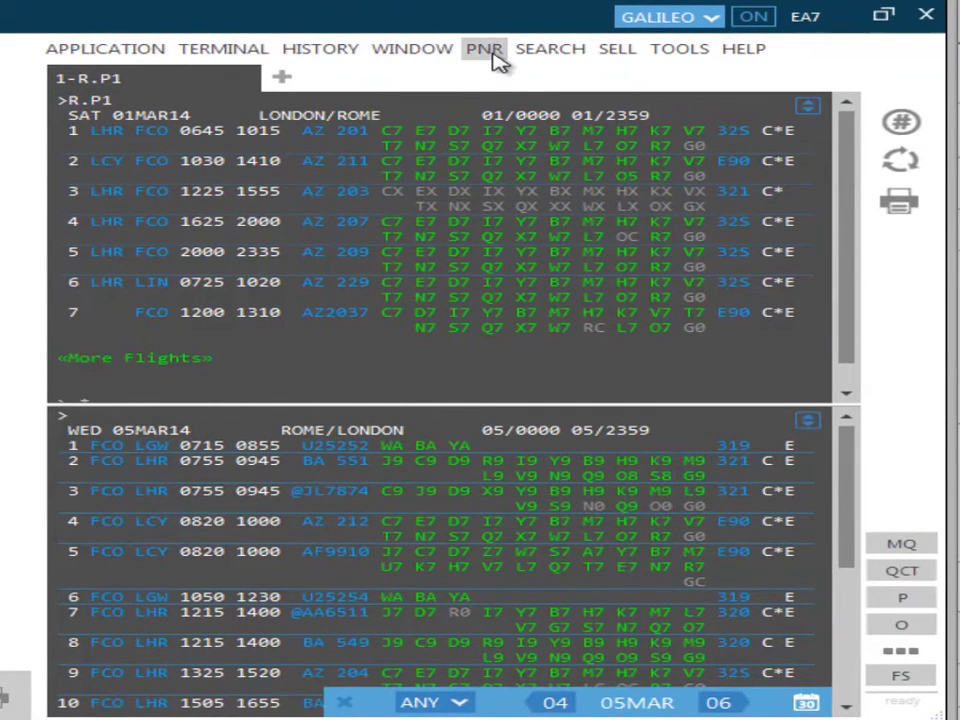
- Reopen Create/Edit Customer Information from the PNR menu and insert the missing letters into the passenger's first name
left_click(494, 54)
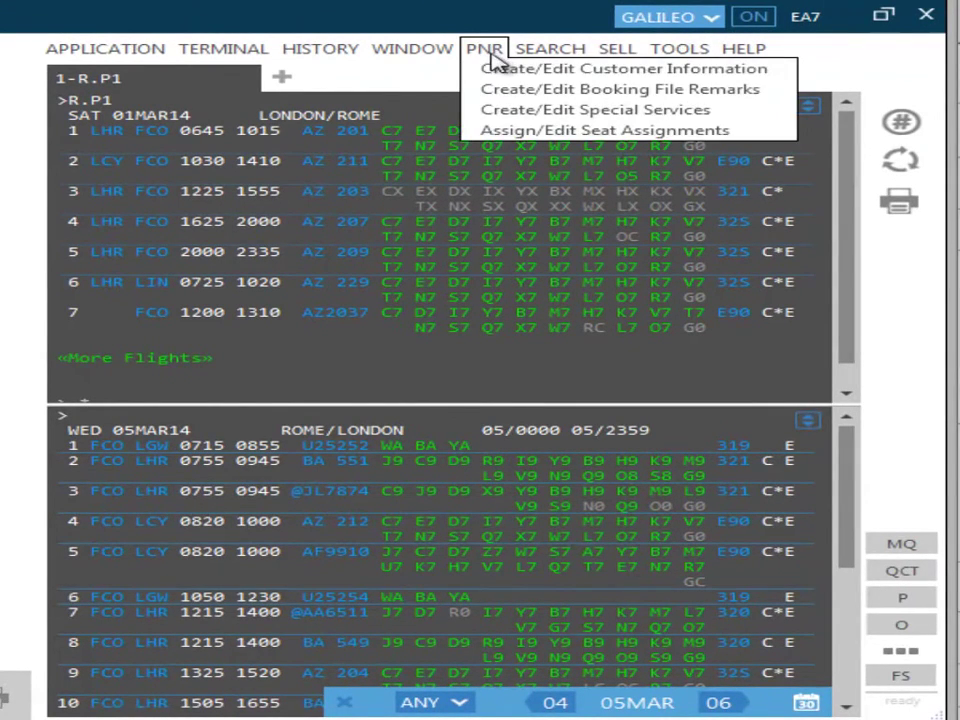
left_click(500, 70)
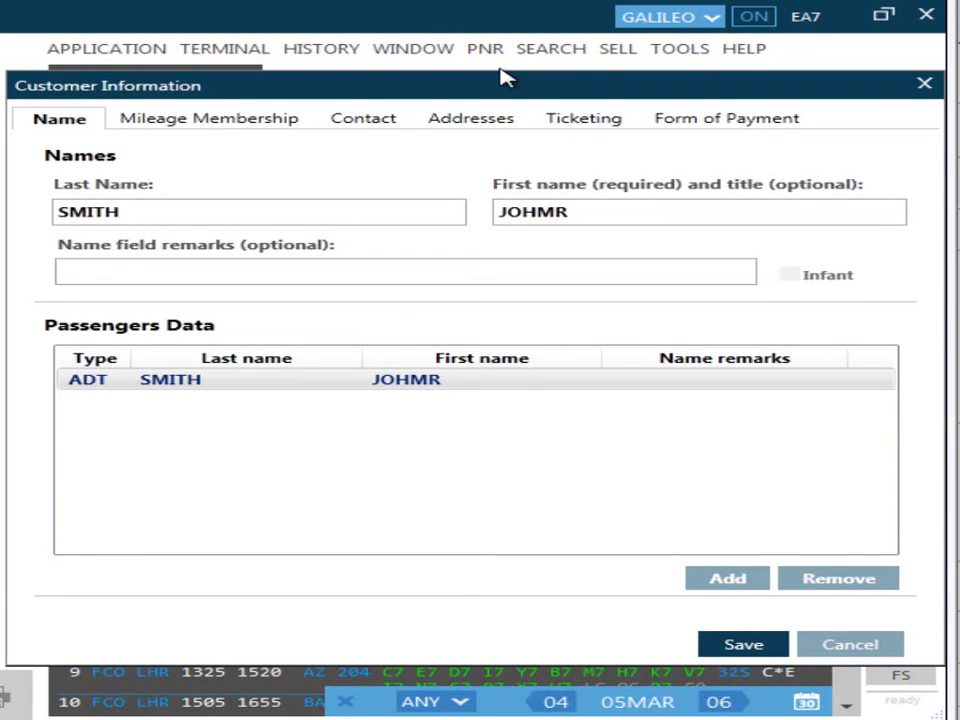
left_click(537, 210)
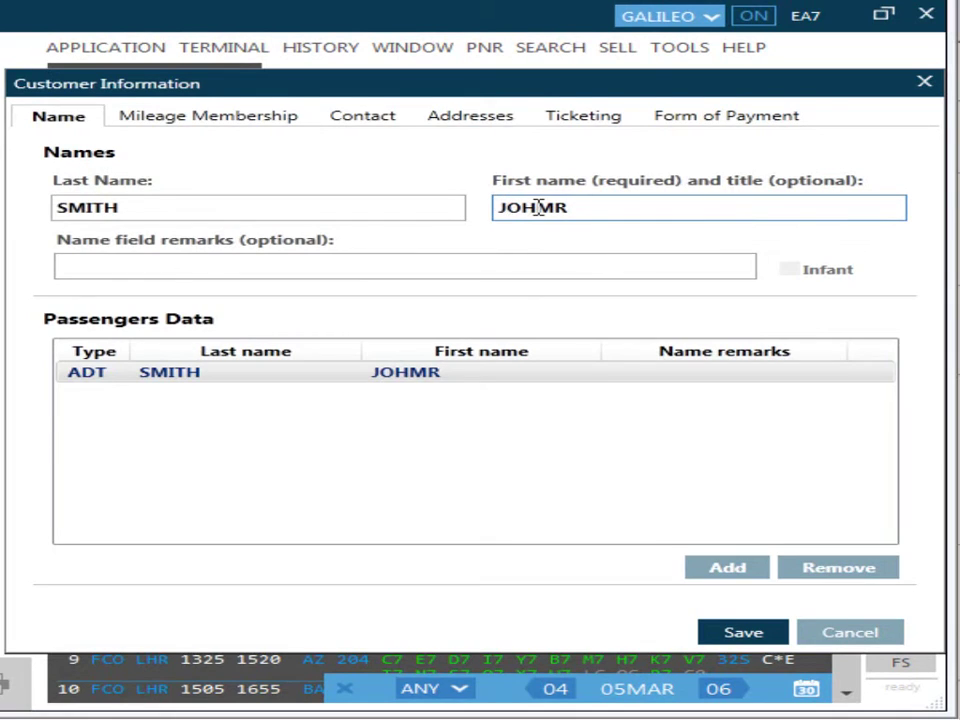
type("N")
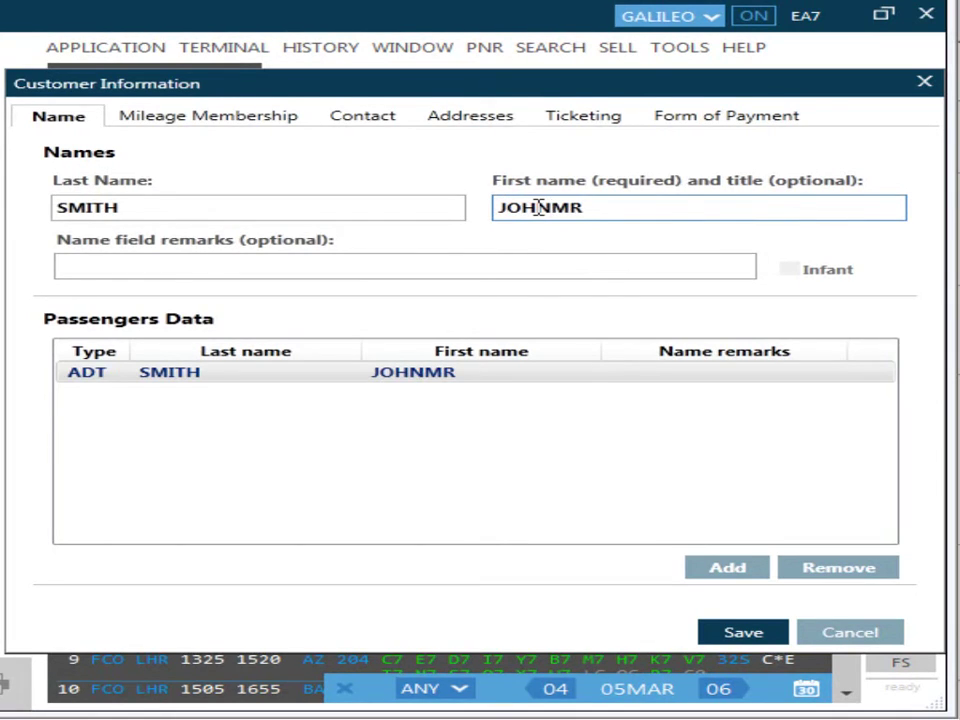
type("JA")
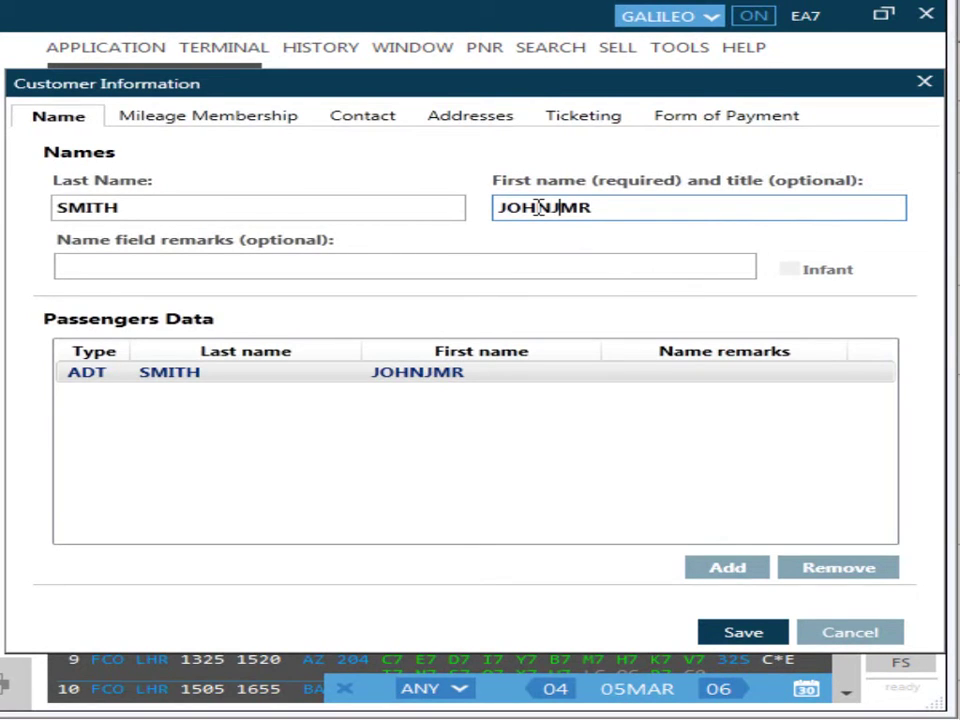
type("CK")
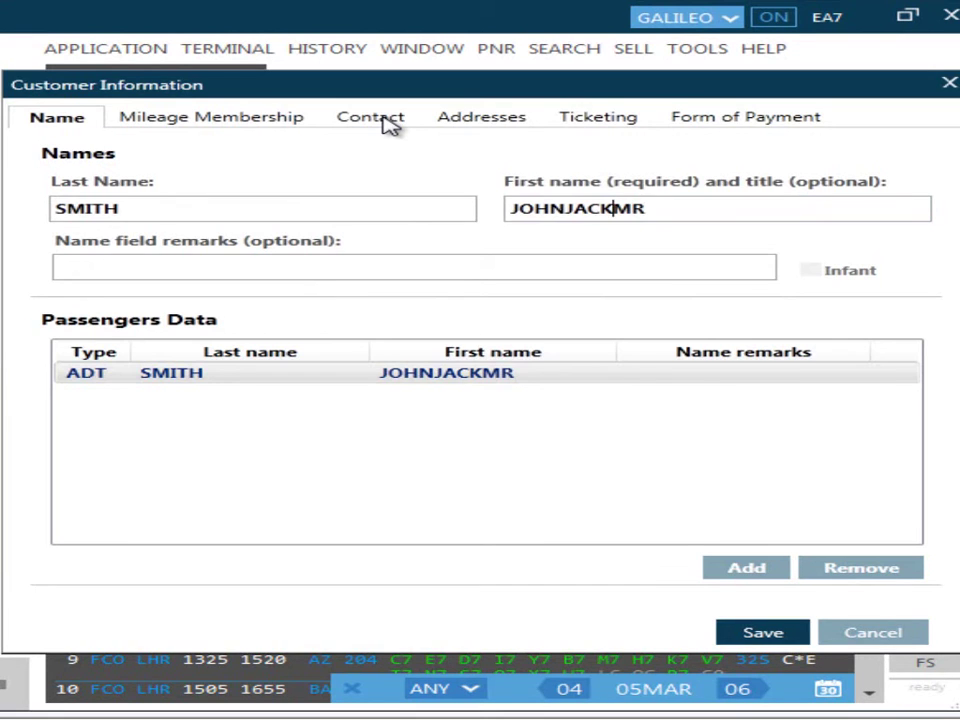
- Add a Business phone contact with city code LON, enter the passenger's phone number, and save
left_click(388, 122)
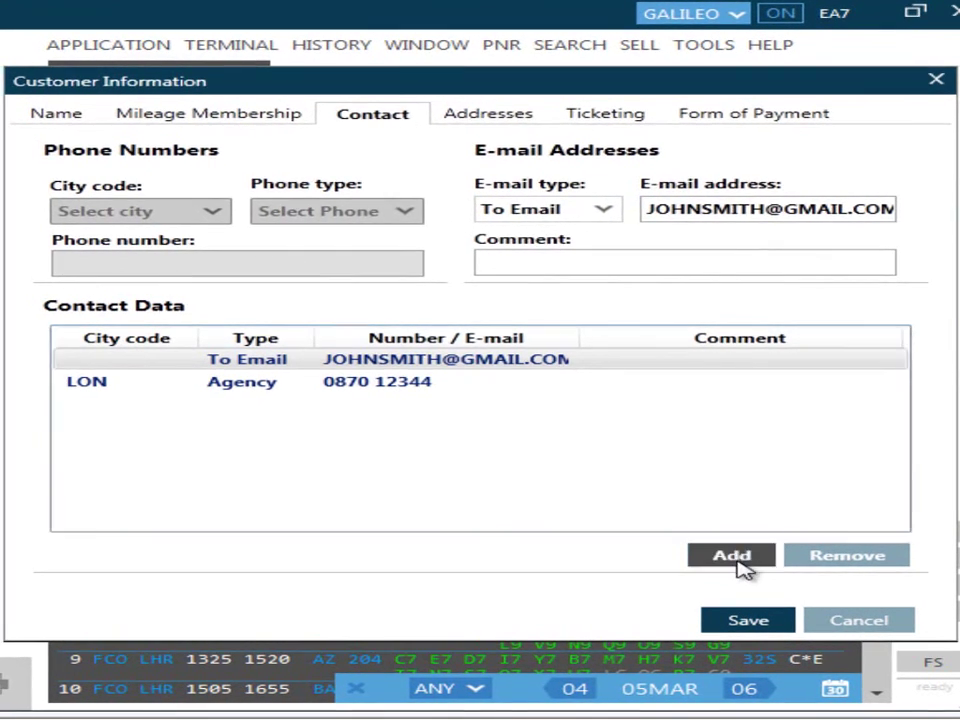
left_click(735, 557)
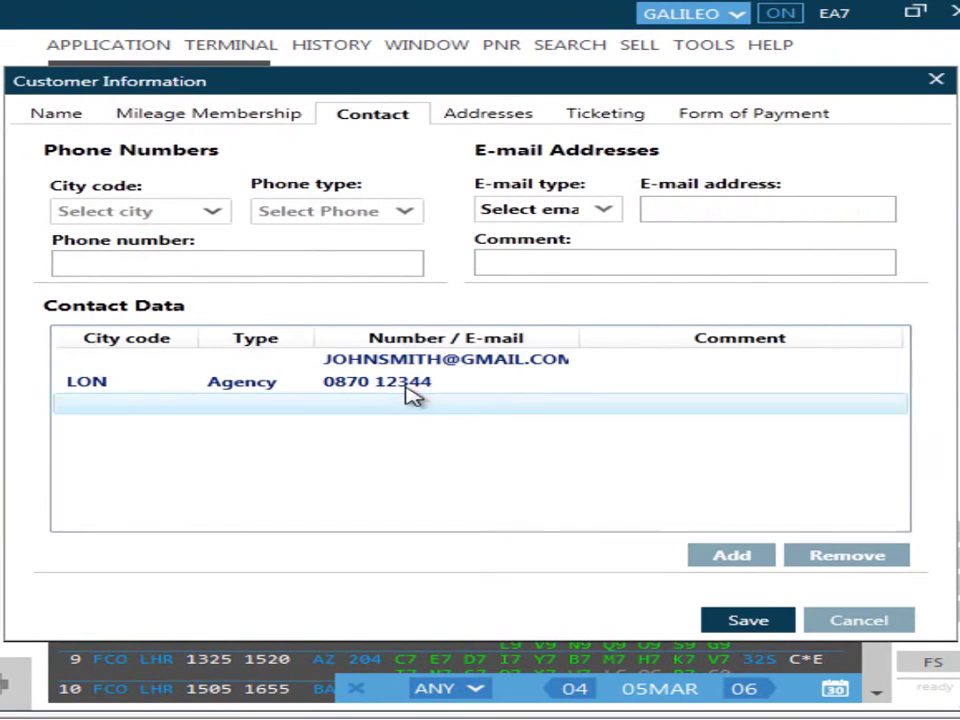
left_click(215, 217)
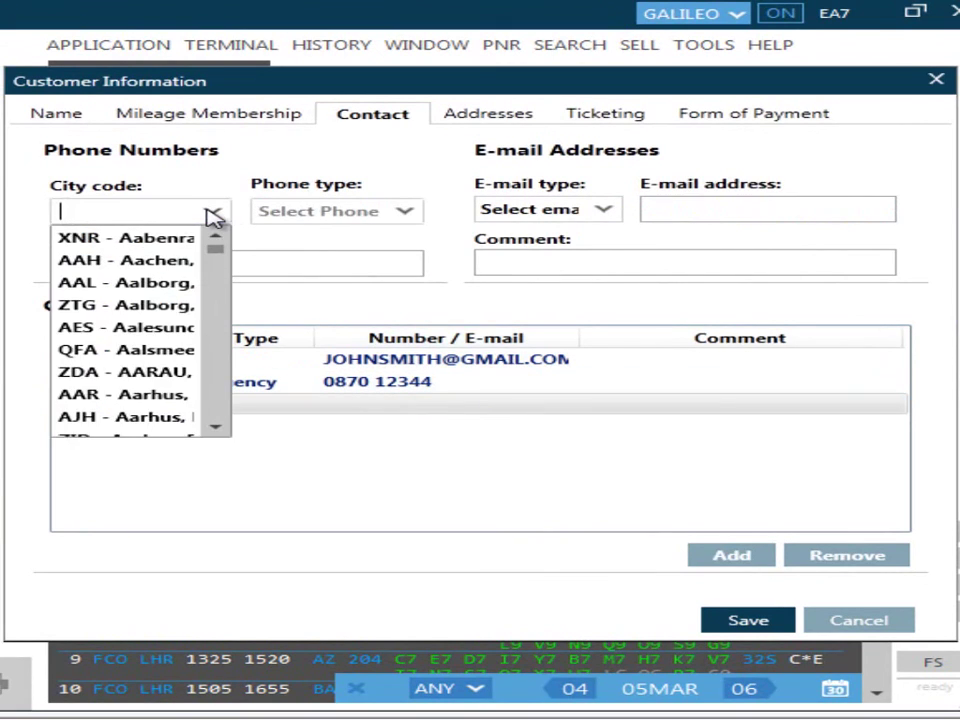
type("lon")
left_click(390, 211)
left_click(385, 262)
left_click(391, 265)
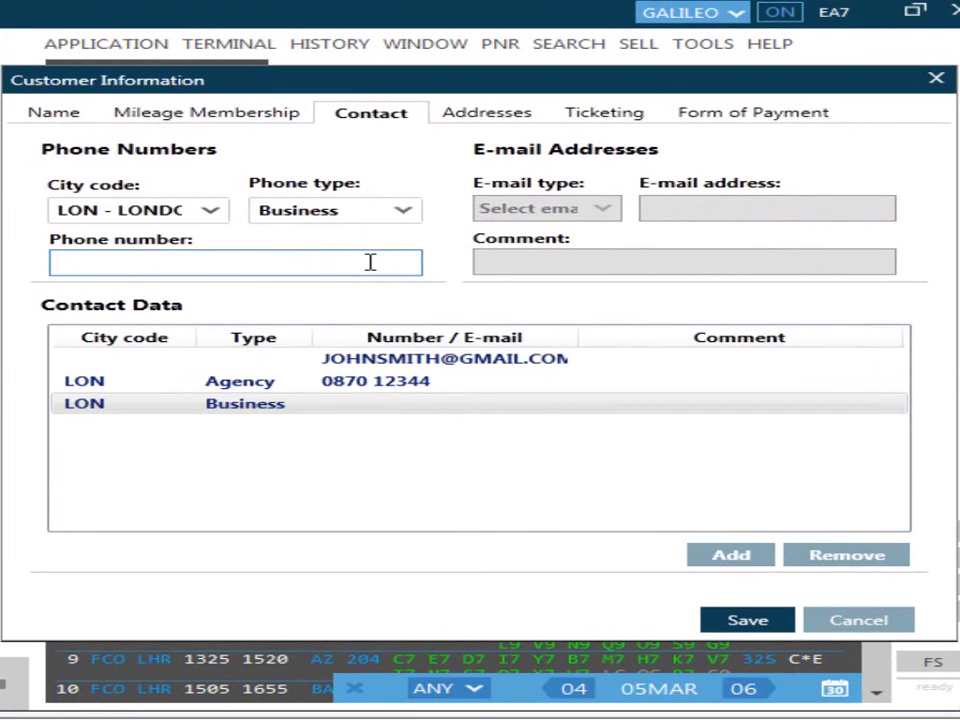
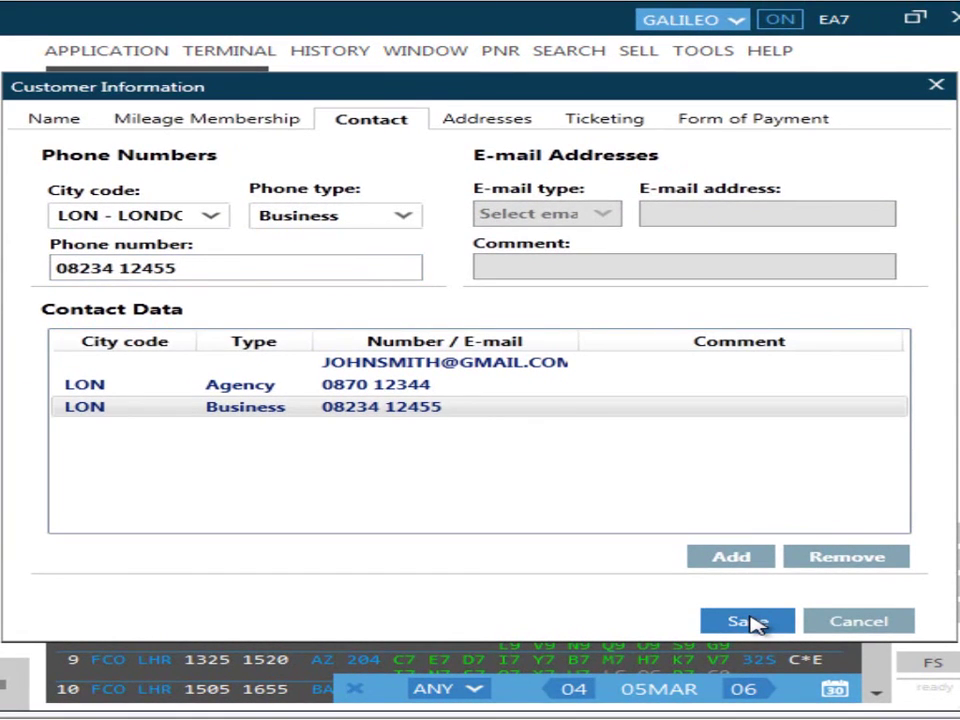
left_click(750, 621)
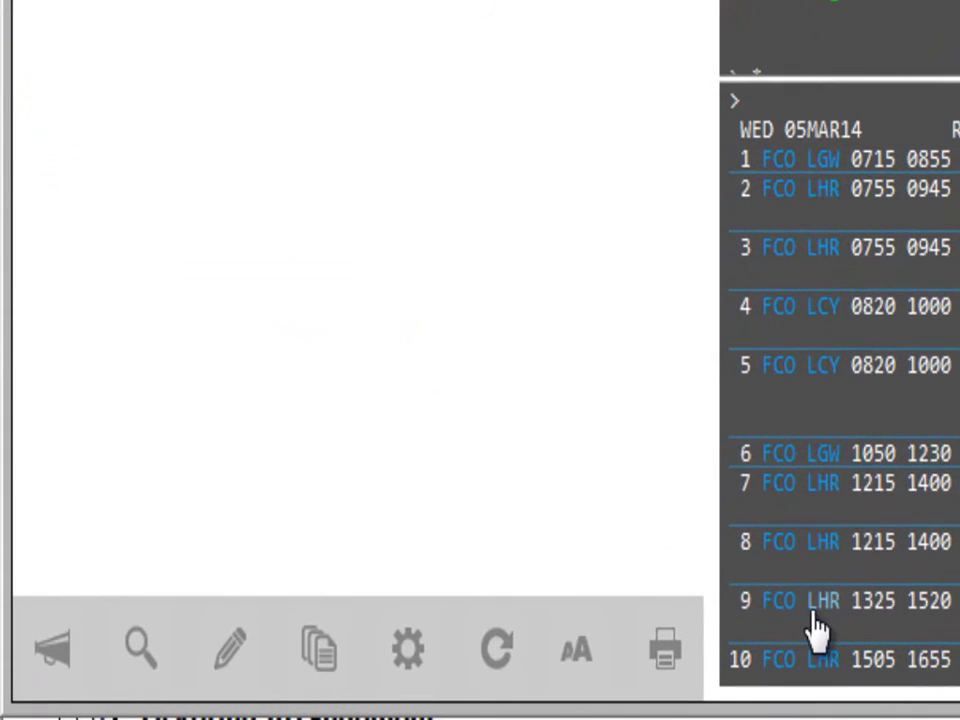
- Open the Edit PNR options with the pencil button below the PNR panel
left_click(240, 670)
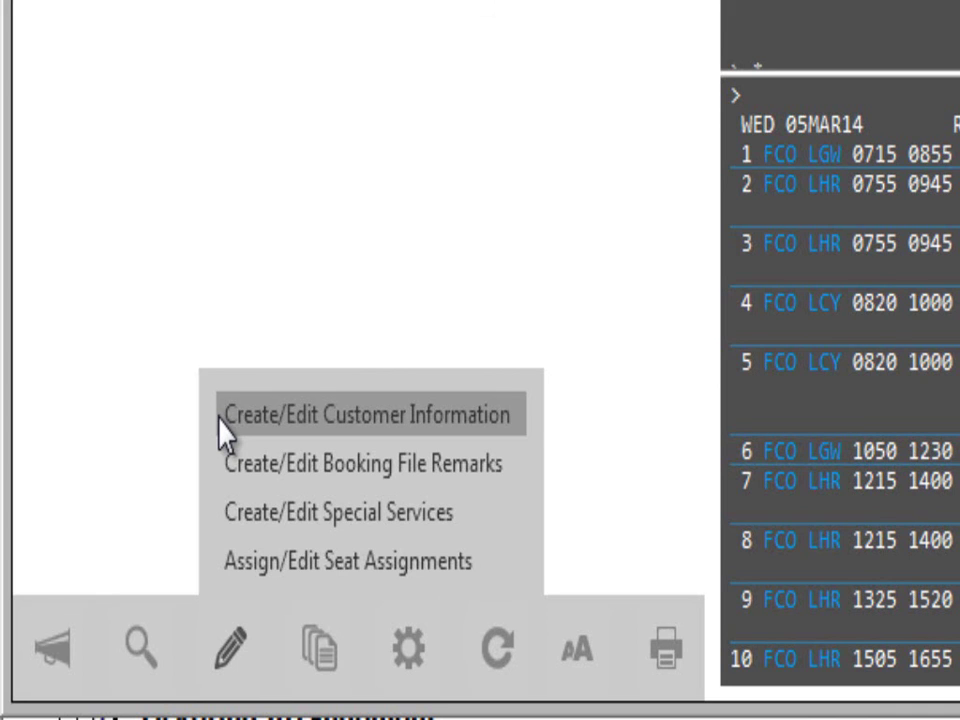
- Dismiss the Edit menu to view the booking file's two London phones and T* ticketing line
left_click(222, 420)
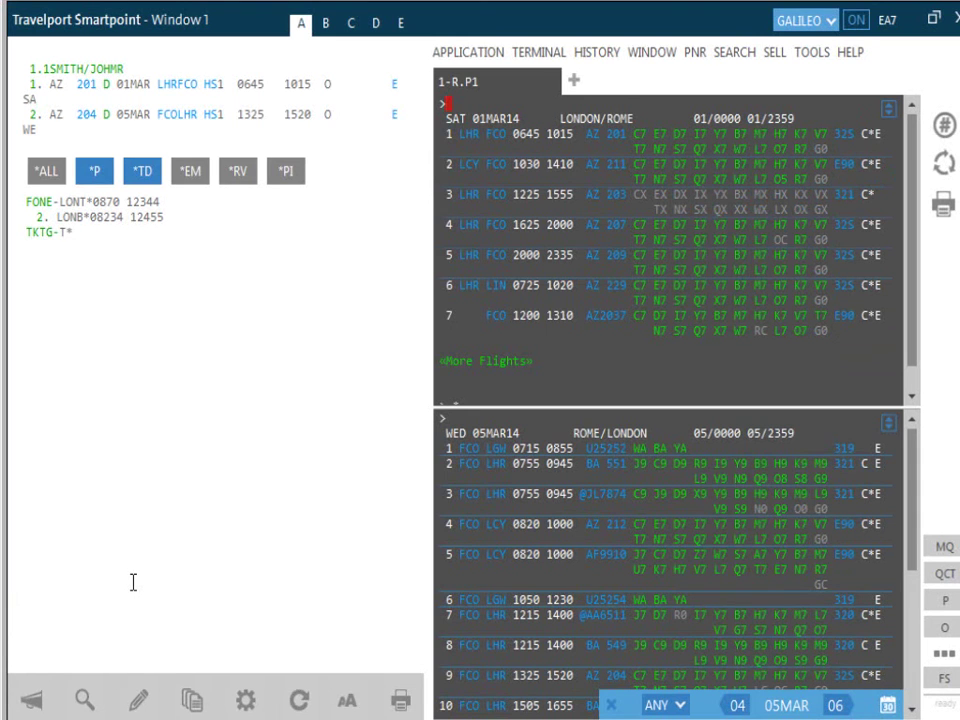